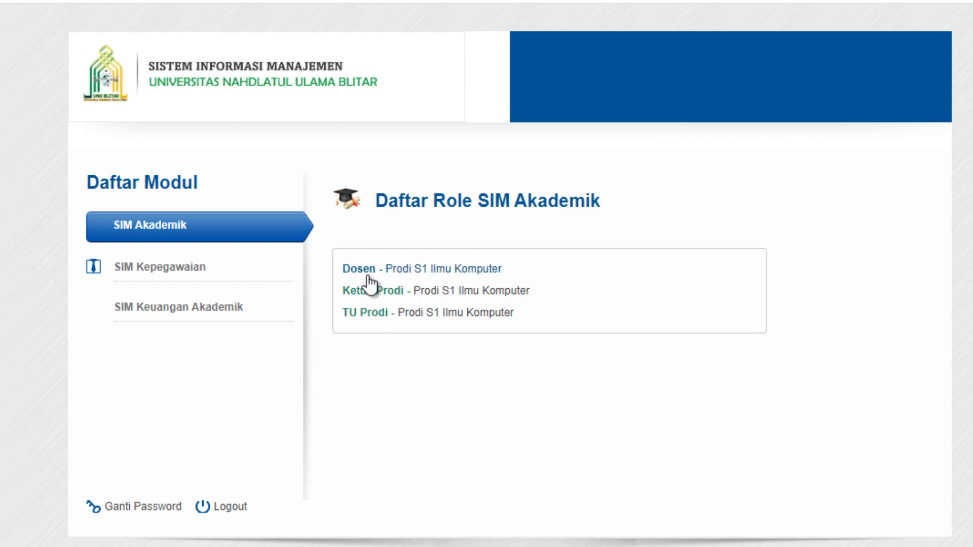
Enter SIM Akademik with the Dosen role for Prodi S1 Ilmu Komputer and open the Mengajar Kelas list
click(403, 277)
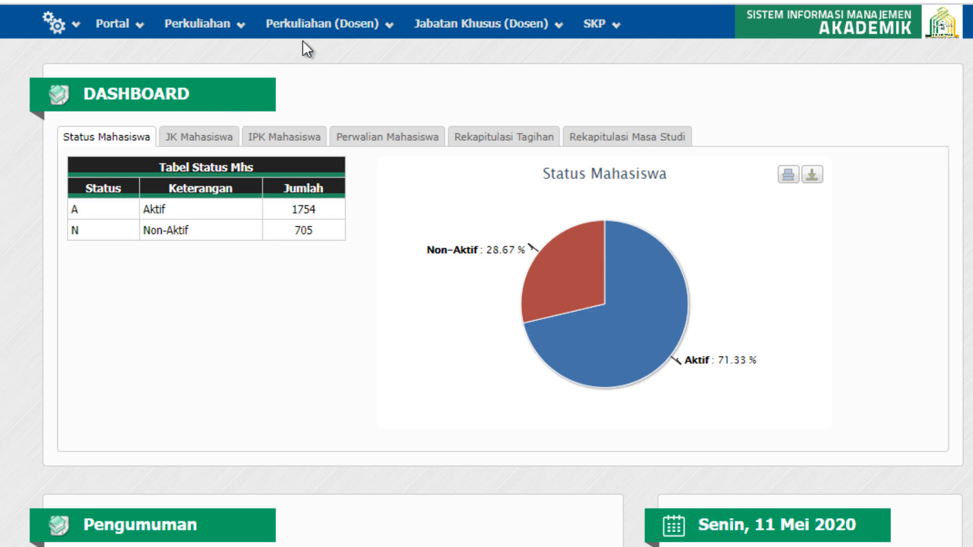
click(322, 36)
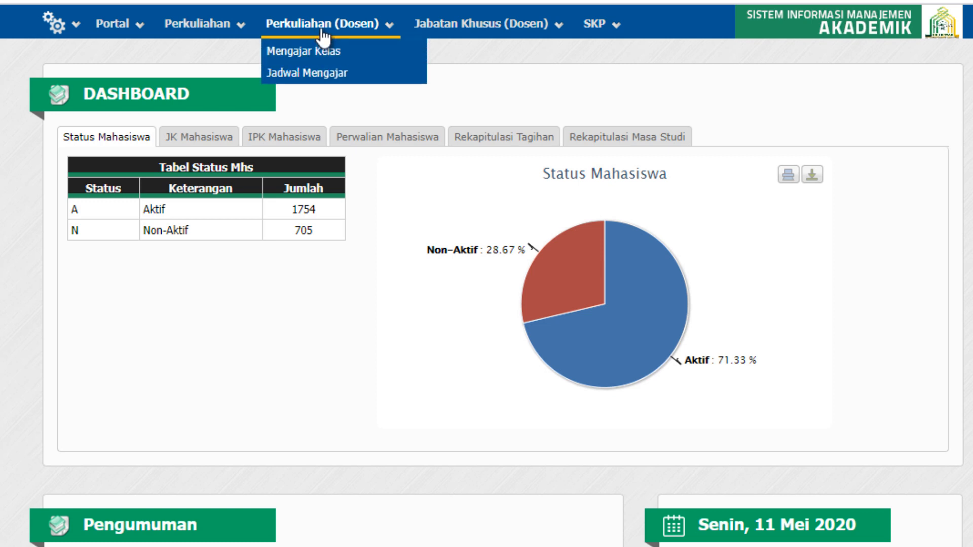
click(364, 53)
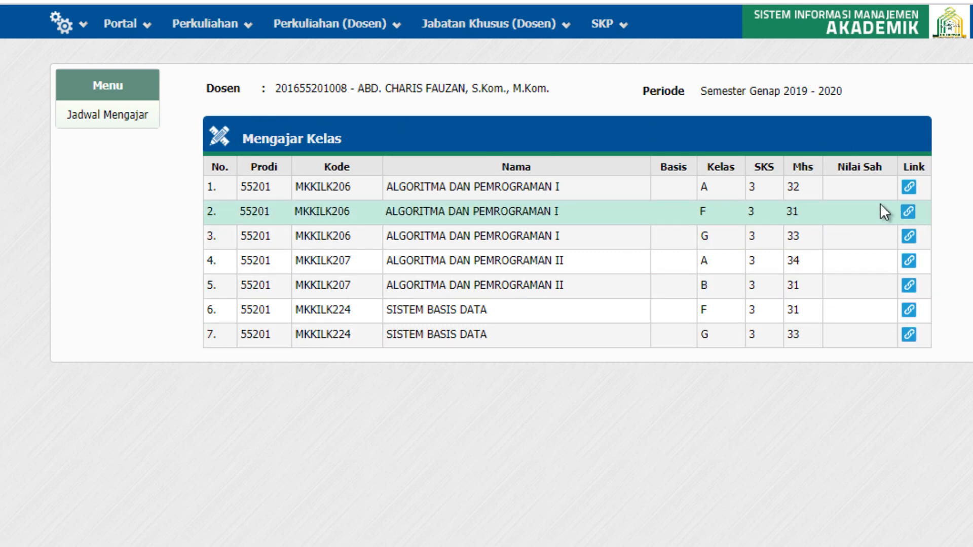
Open the Jurnal (Riwayat) of the ALGORITMA DAN PEMROGRAMAN I course for class F
click(910, 188)
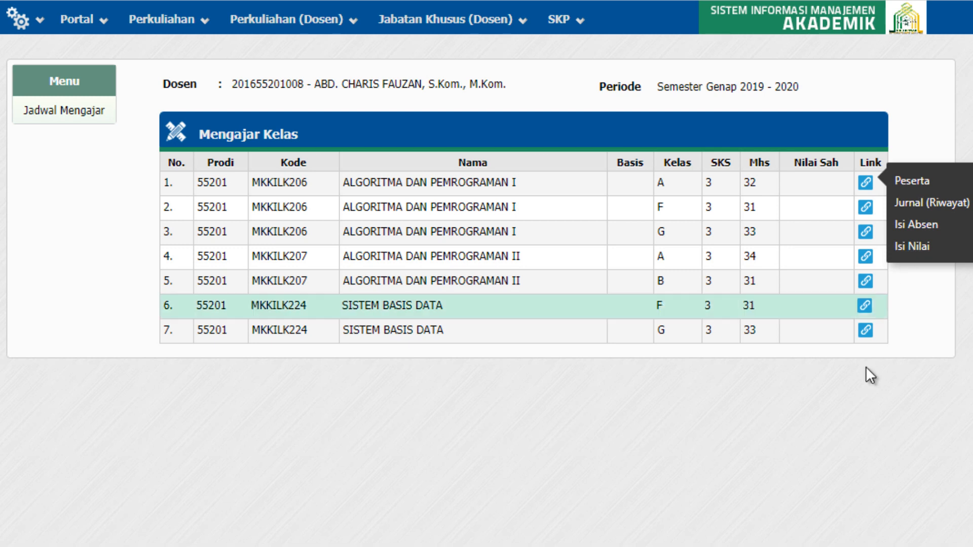
click(825, 452)
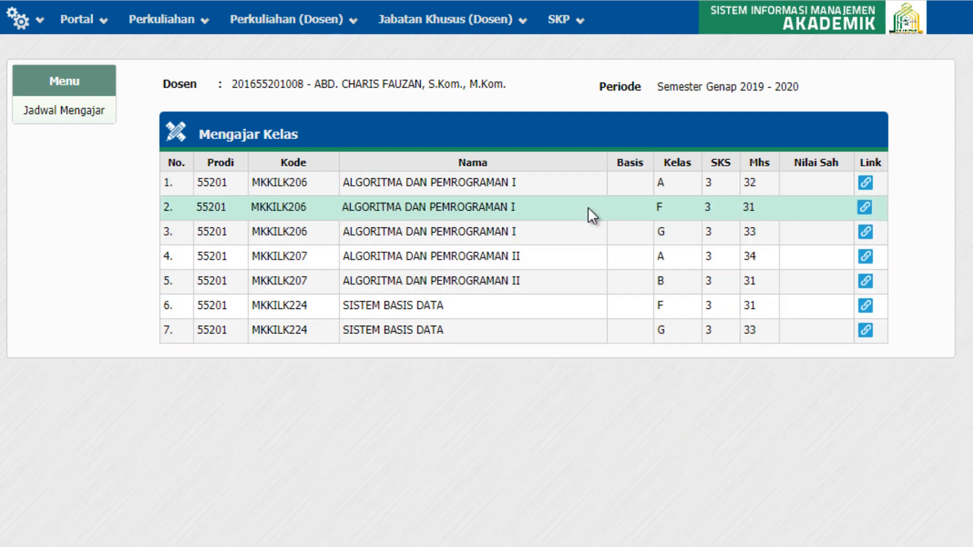
click(865, 208)
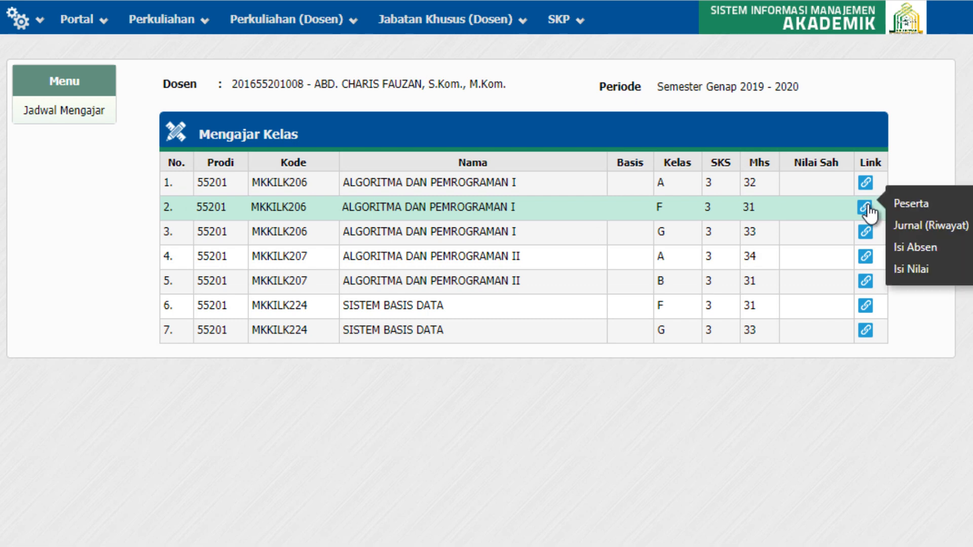
click(903, 223)
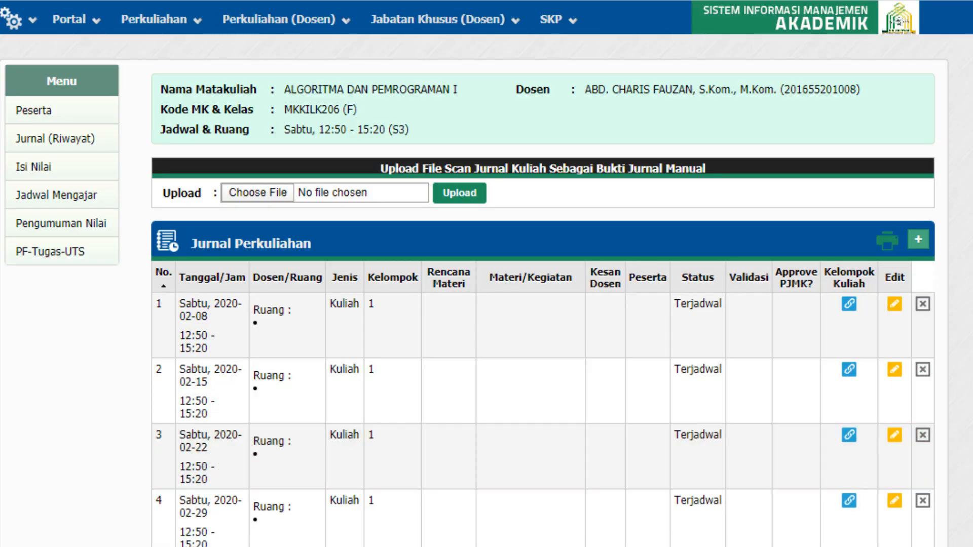
Open the journal entry of meeting 1 for editing and mark the listed lecturer as Dosen pengajar
scroll(543, 355, down, 5)
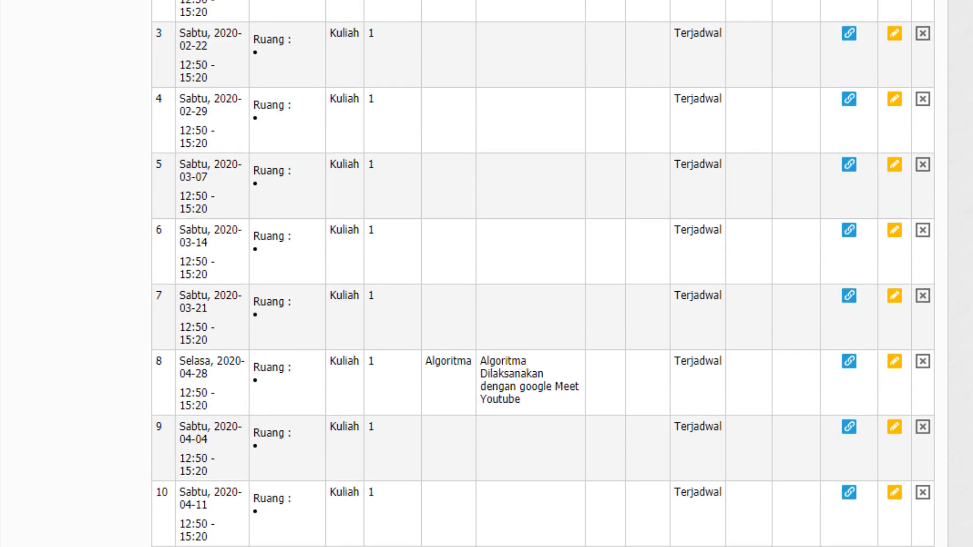
scroll(543, 355, up, 4)
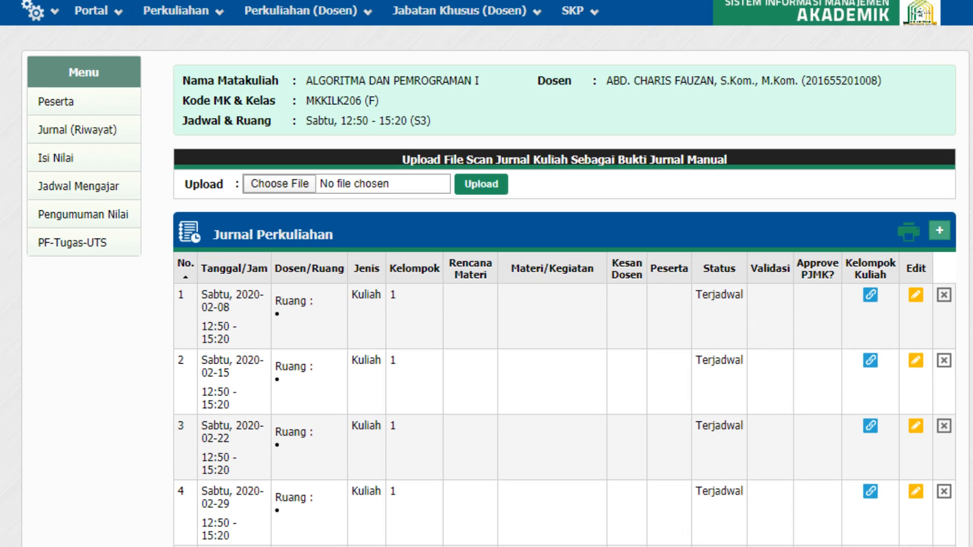
scroll(565, 274, down, 6)
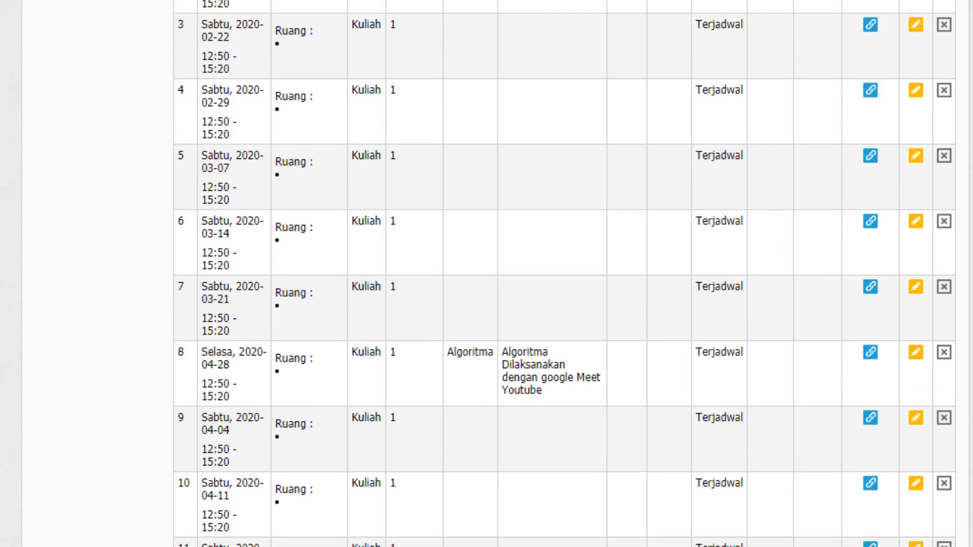
scroll(564, 274, up, 4)
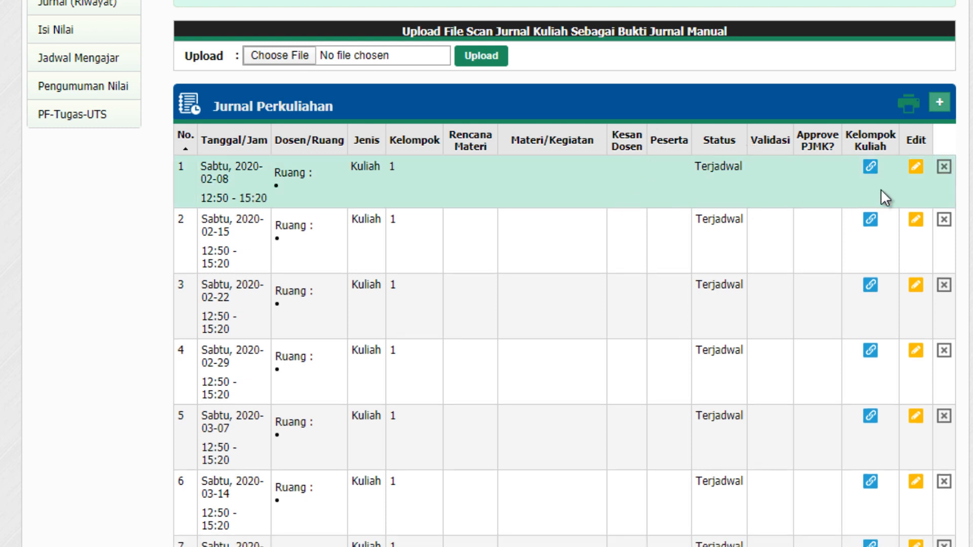
click(916, 168)
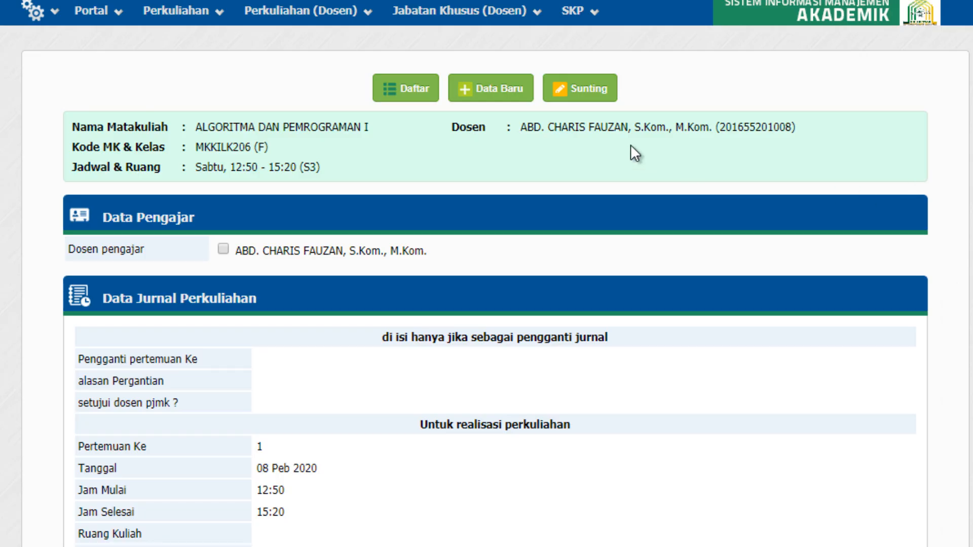
click(603, 97)
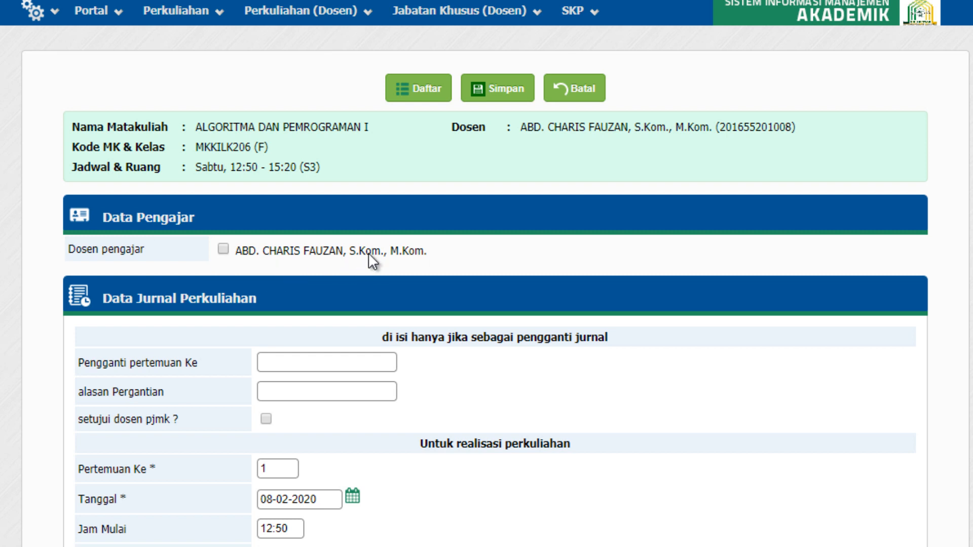
click(222, 248)
scroll(28, 275, down, 2)
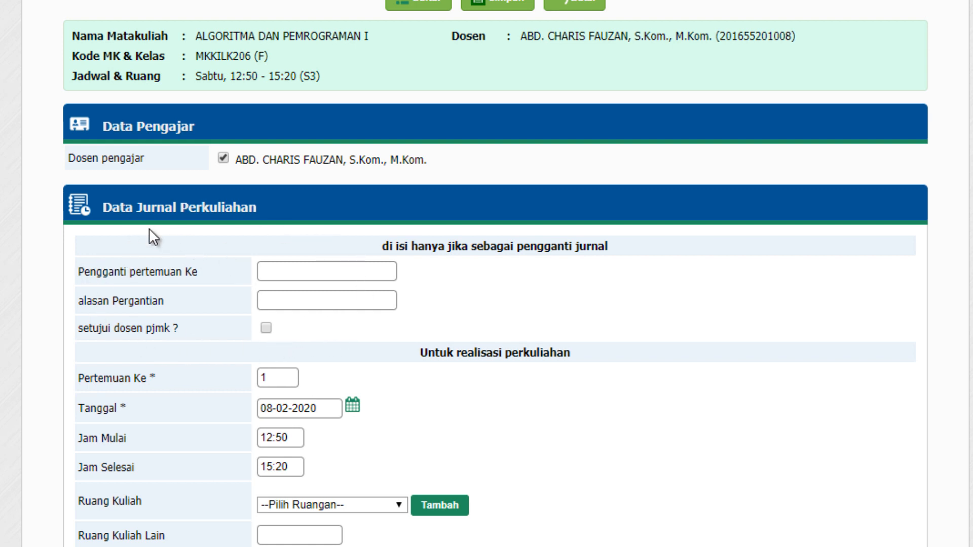
Examine the calendar of the Tanggal field for meeting 1 without picking another date
scroll(349, 324, down, 3)
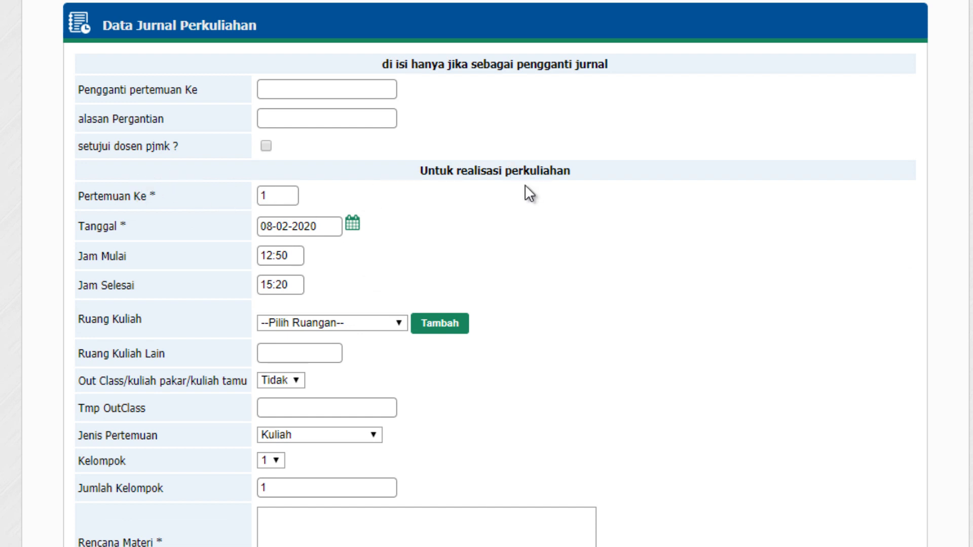
scroll(525, 186, down, 2)
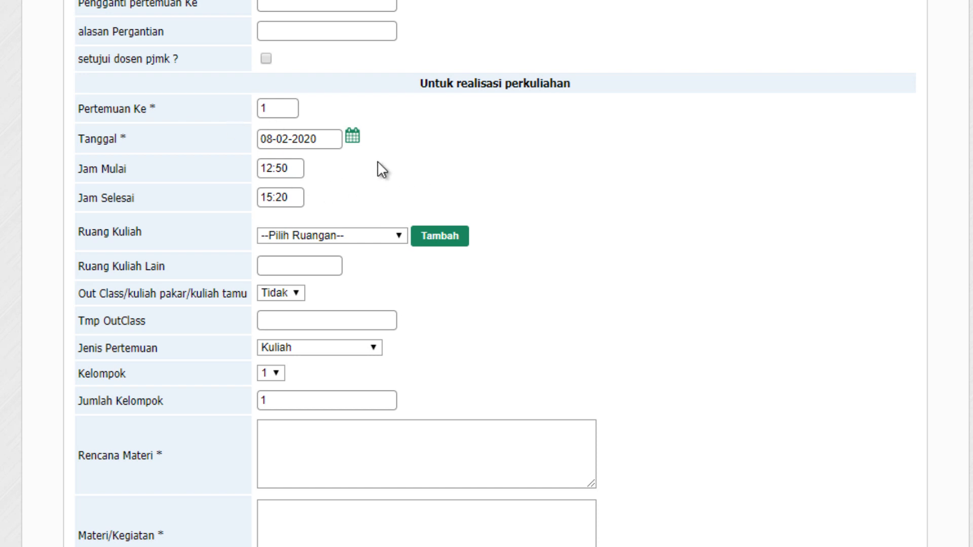
click(352, 136)
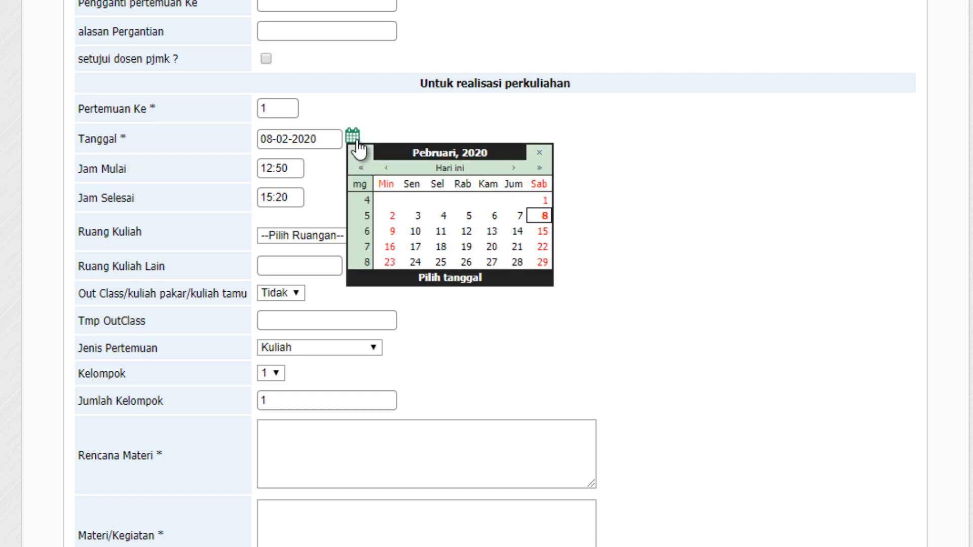
click(353, 136)
click(352, 136)
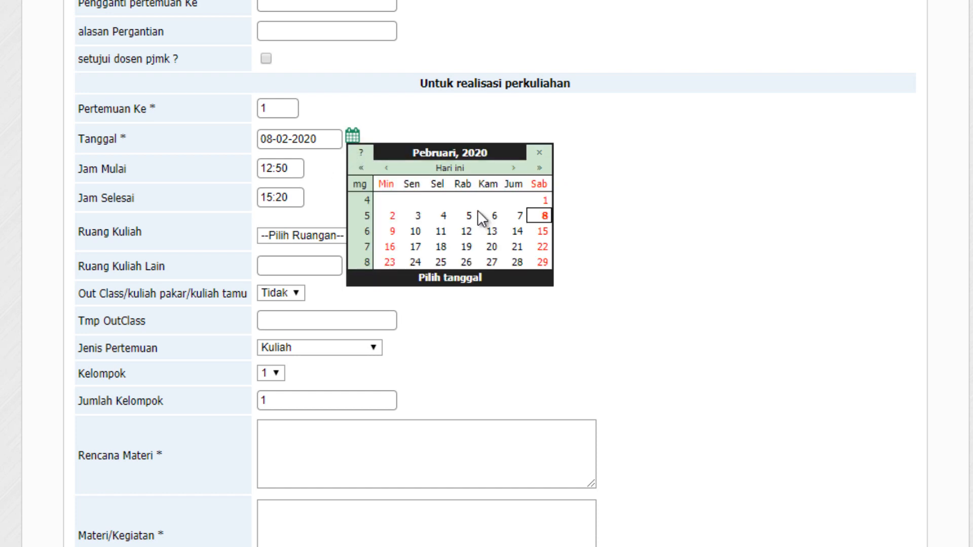
click(546, 127)
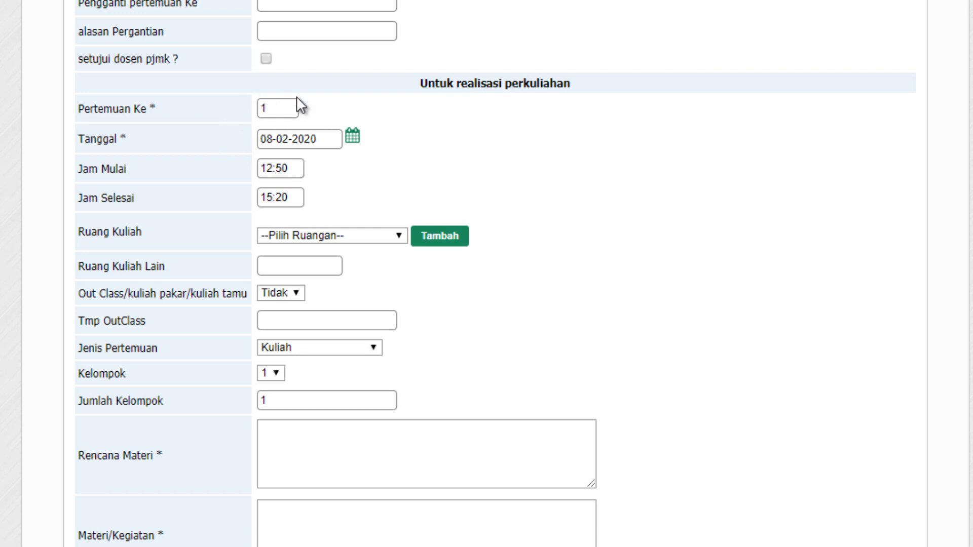
Examine the rooms offered for Ruang Kuliah without choosing one
click(439, 239)
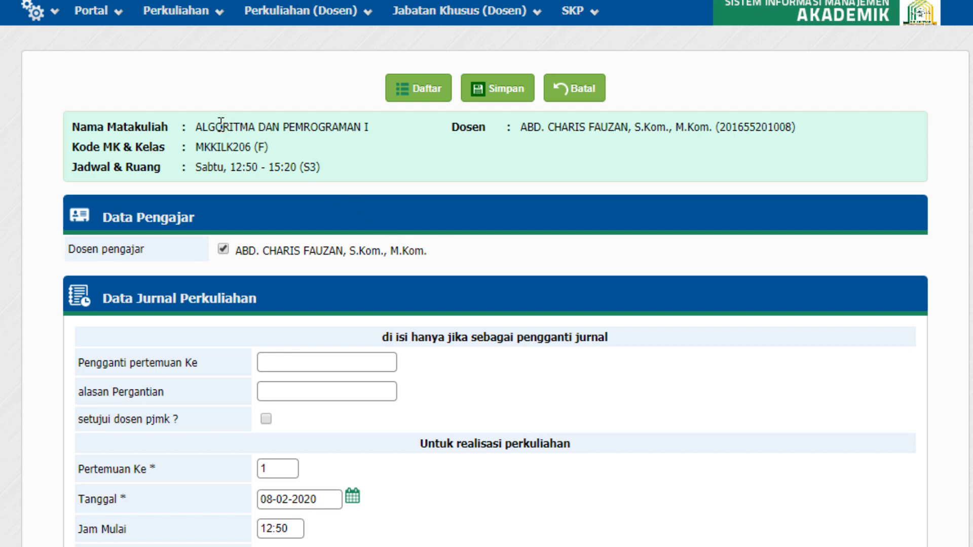
scroll(453, 364, down, 5)
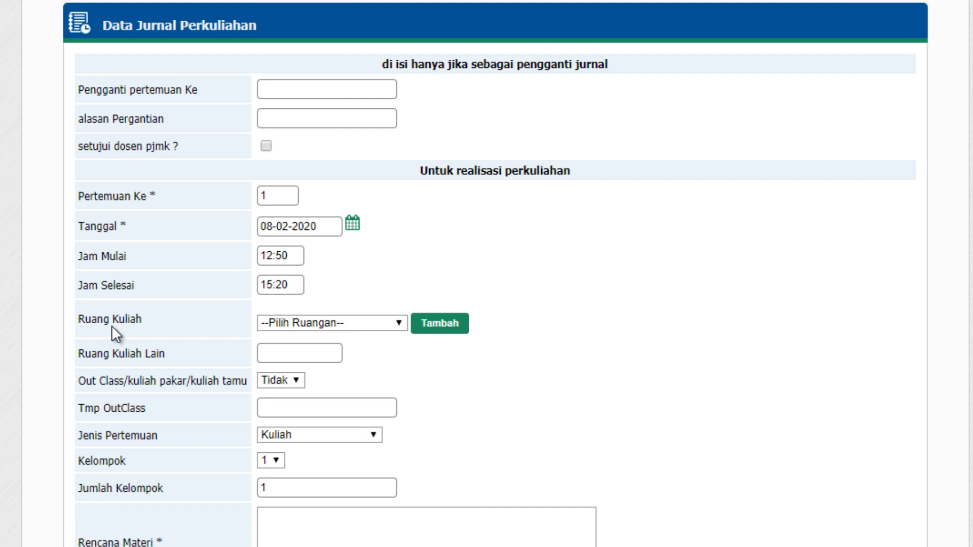
click(310, 326)
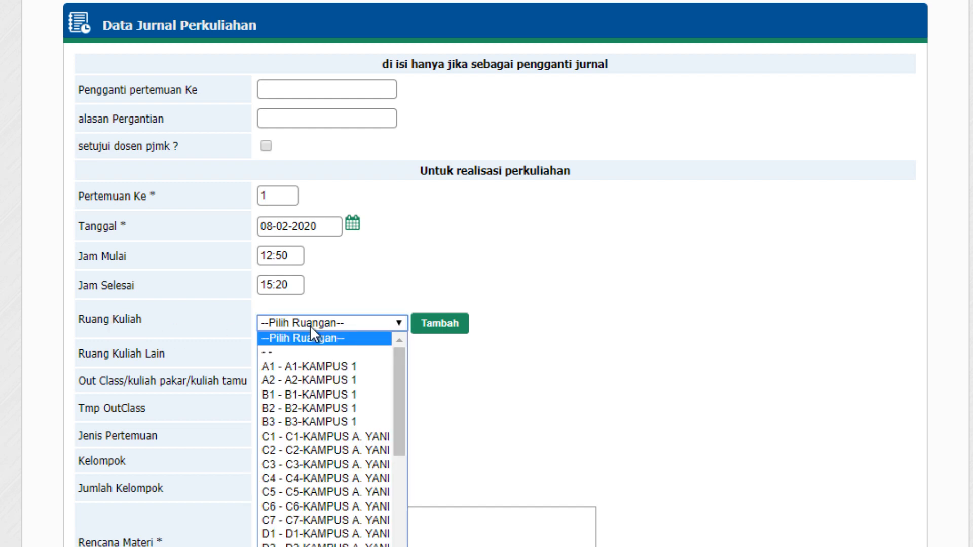
click(310, 326)
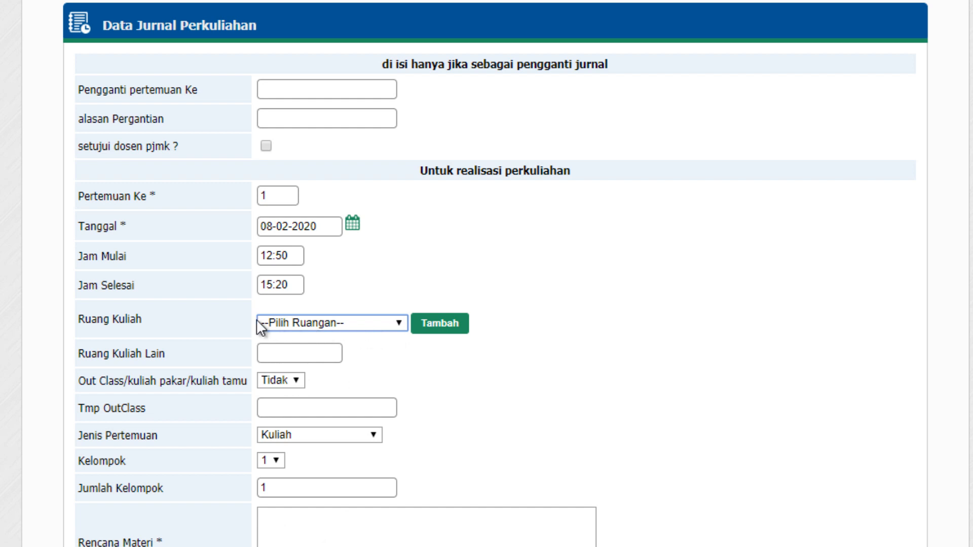
click(325, 324)
scroll(365, 482, down, 10)
scroll(373, 537, up, 10)
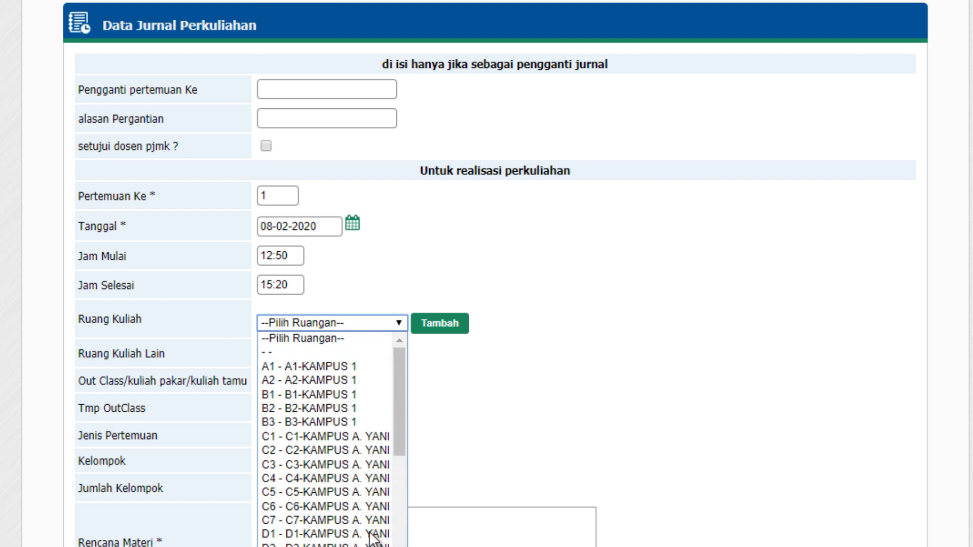
click(376, 325)
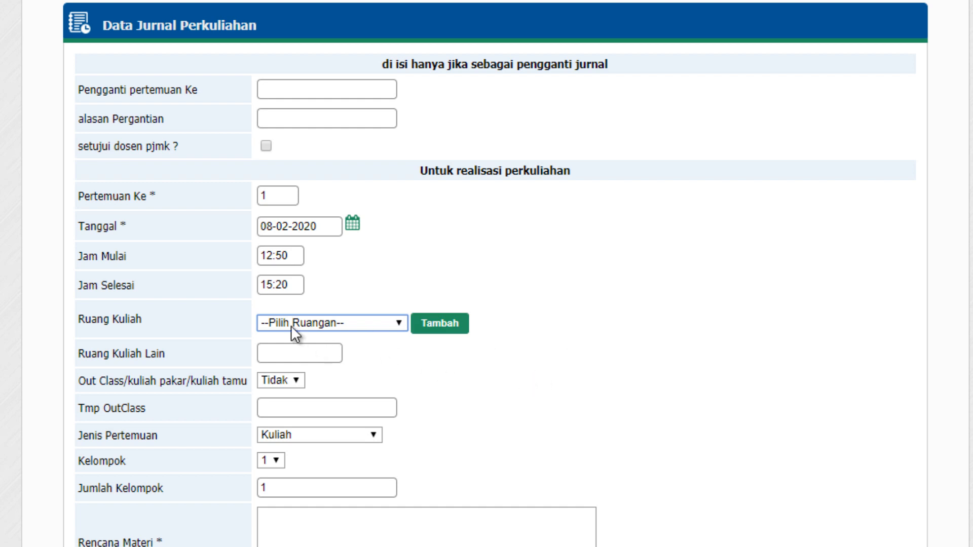
Review the Jenis Pertemuan options and keep Kuliah, with Kelompok set to 1
scroll(438, 350, down, 2)
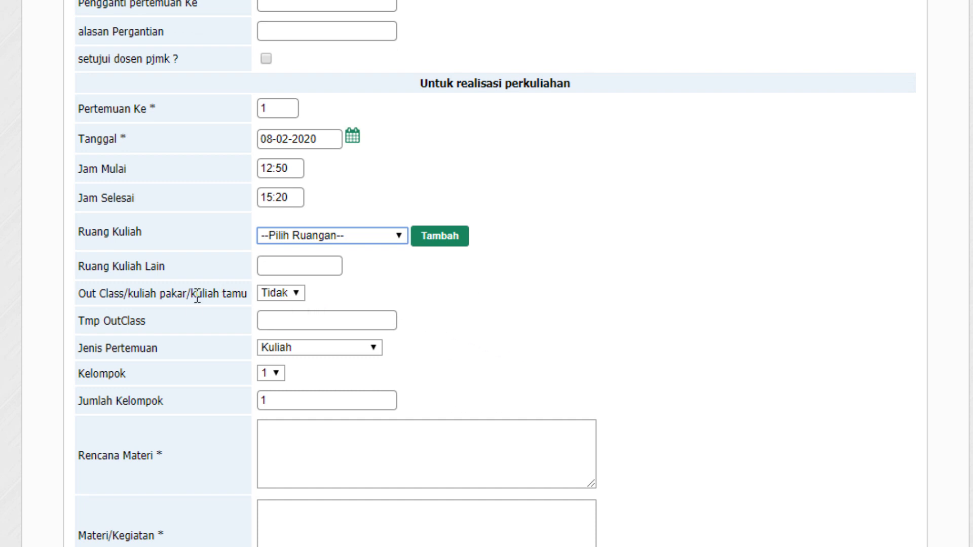
click(327, 348)
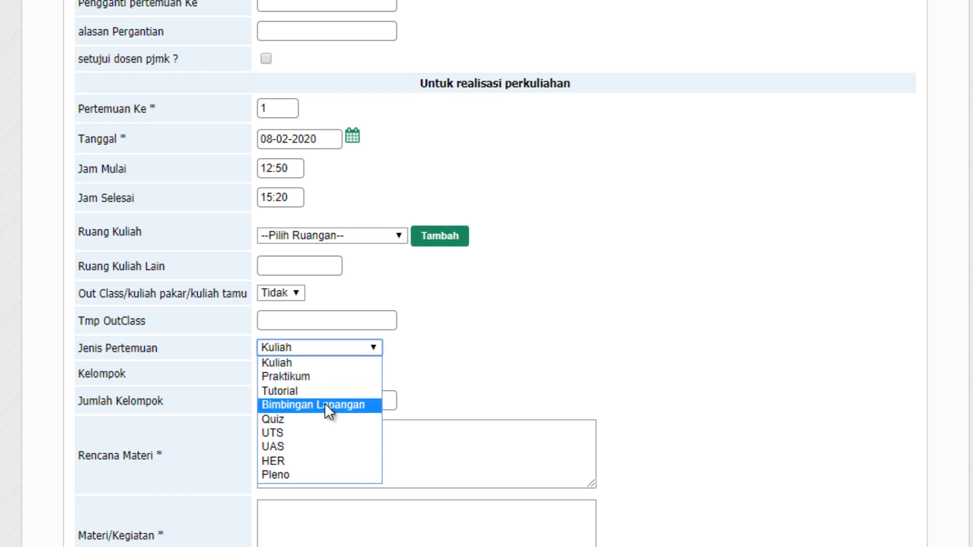
click(424, 353)
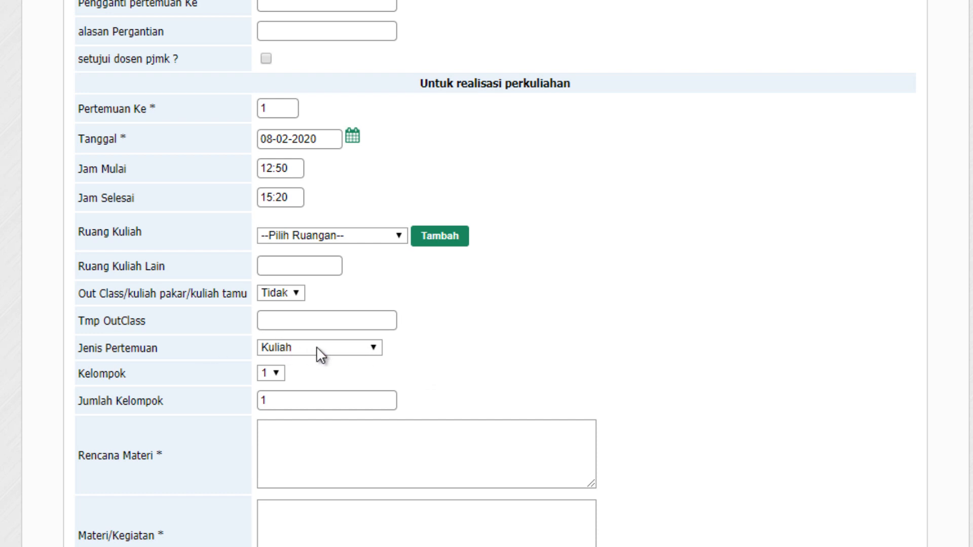
click(318, 348)
click(316, 360)
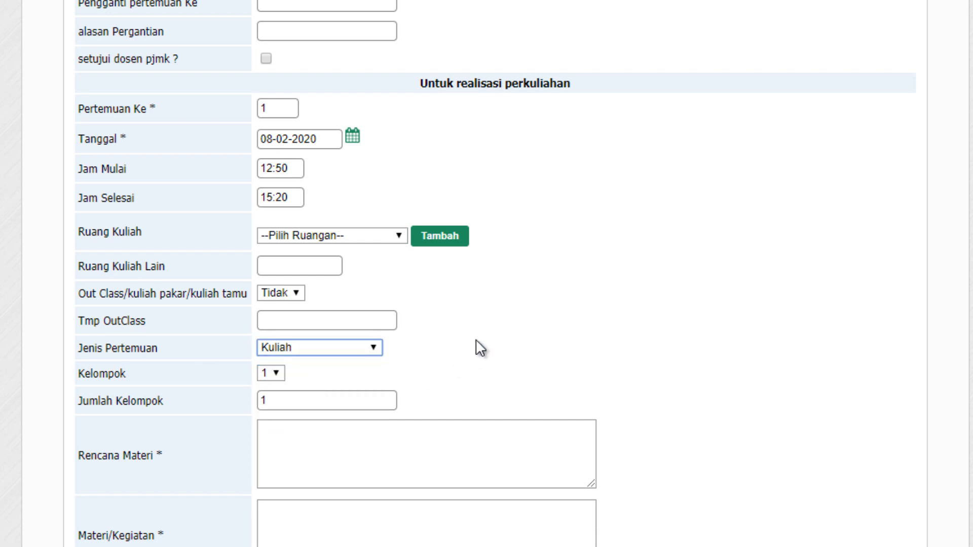
click(275, 371)
click(275, 370)
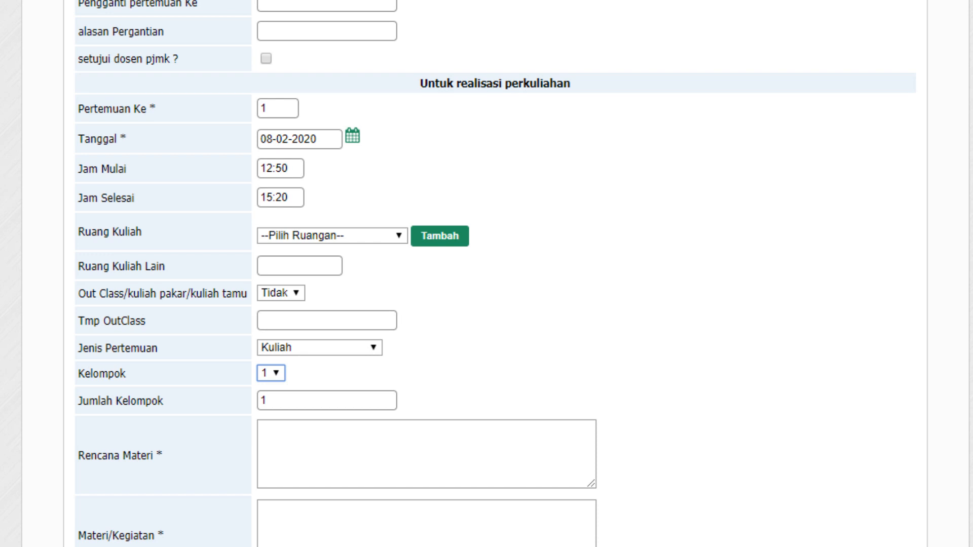
Fill in Rencana Materi with "Pengantar Algoritma dan Pemrograman I"
scroll(646, 477, down, 5)
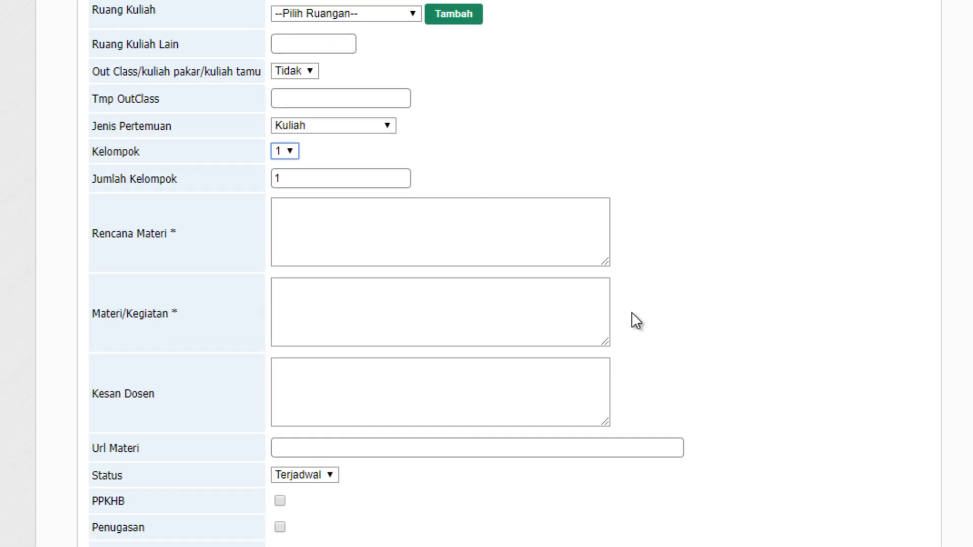
scroll(623, 228, up, 8)
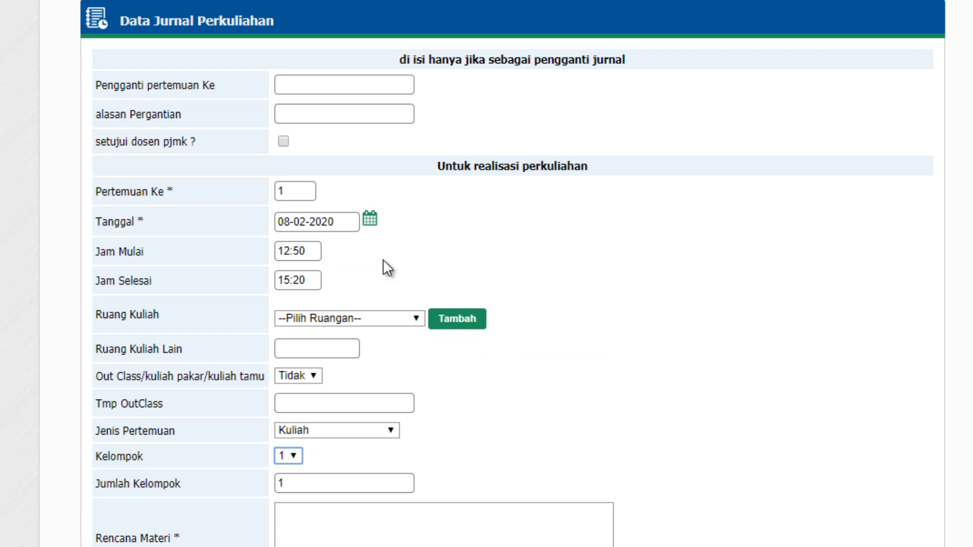
scroll(506, 222, down, 7)
click(395, 177)
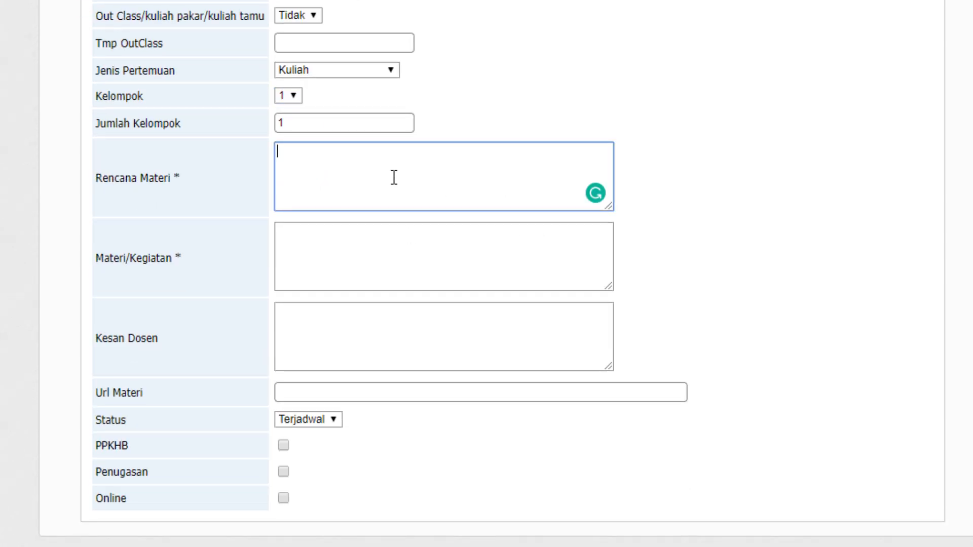
text(Pengantar Algorita)
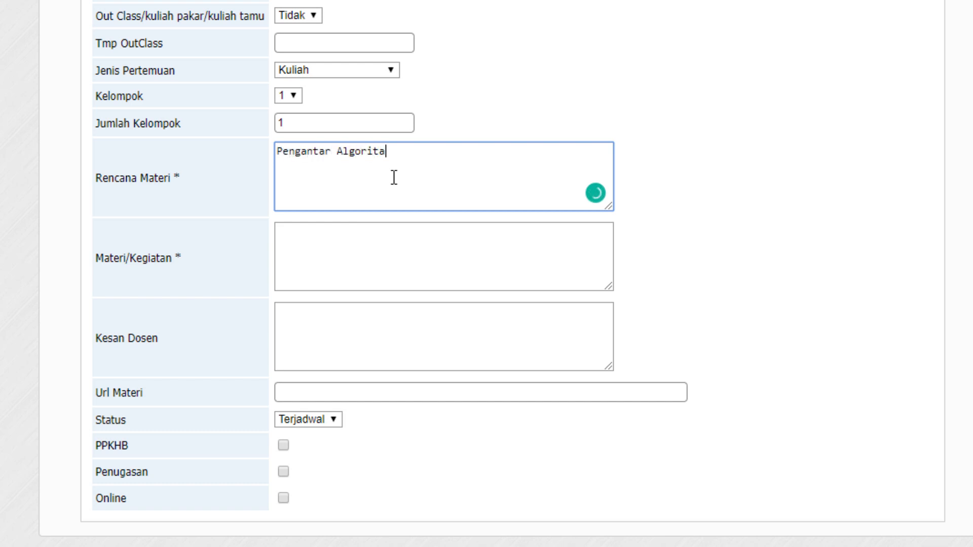
key(BackSpace)
text(ma dan Pemrograman I)
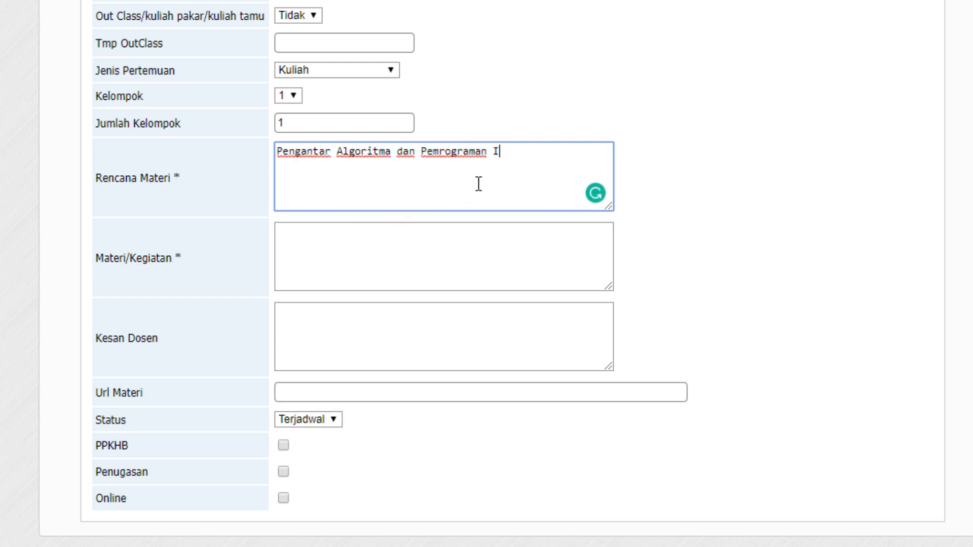
Copy the Rencana Materi text "Pengantar Algoritma dan Pemrograman I" into Materi/Kegiatan
drag(482, 168, 276, 168)
key(ctrl+c)
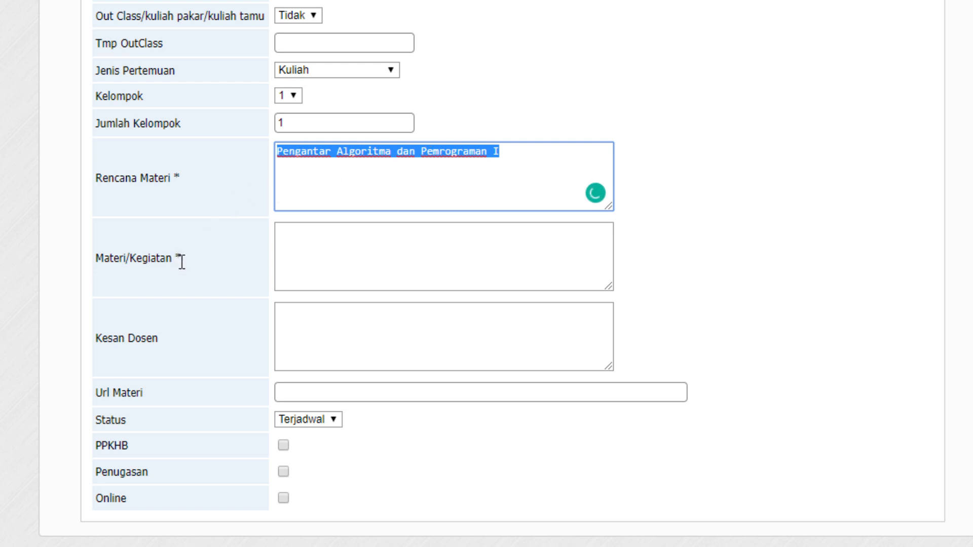
click(318, 244)
key(ctrl+v)
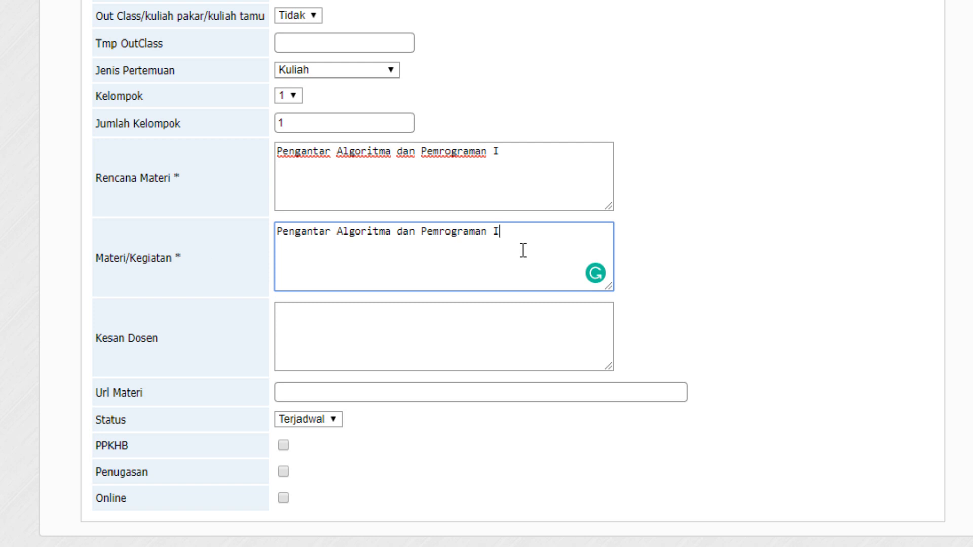
Fill in Kesan Dosen with "Kondusif" and leave Url Materi empty
click(398, 326)
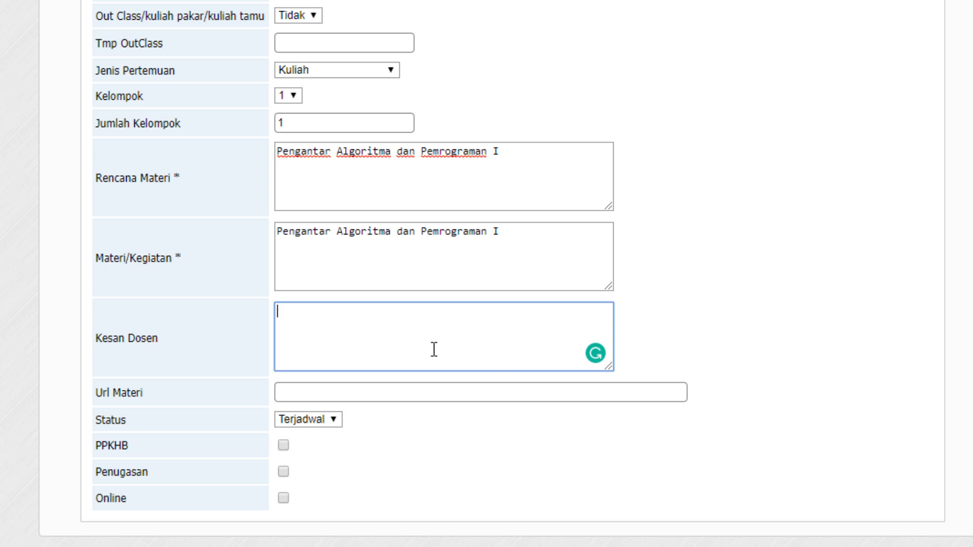
text(Kondusif)
click(856, 263)
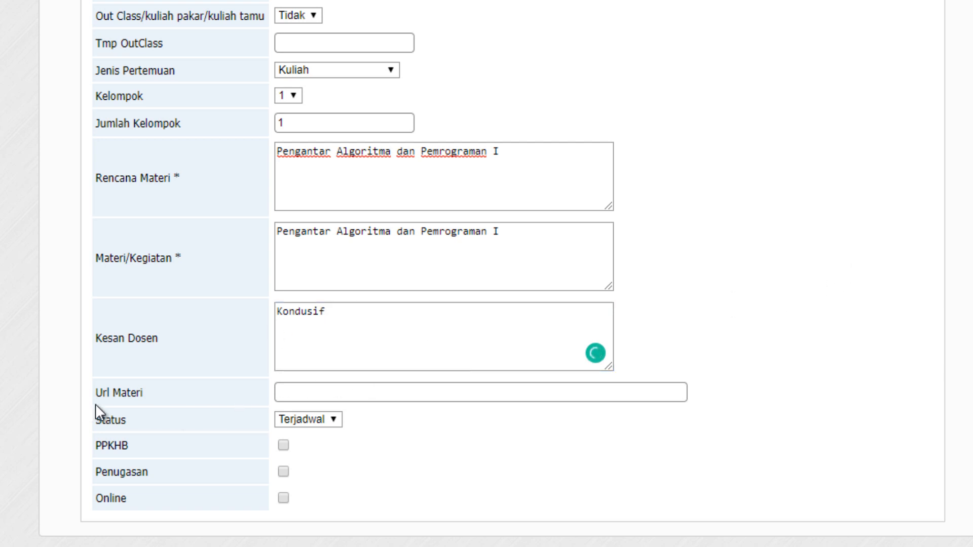
click(456, 391)
click(884, 364)
Review the Status options for meeting 1 and set the status to Selesai
click(329, 422)
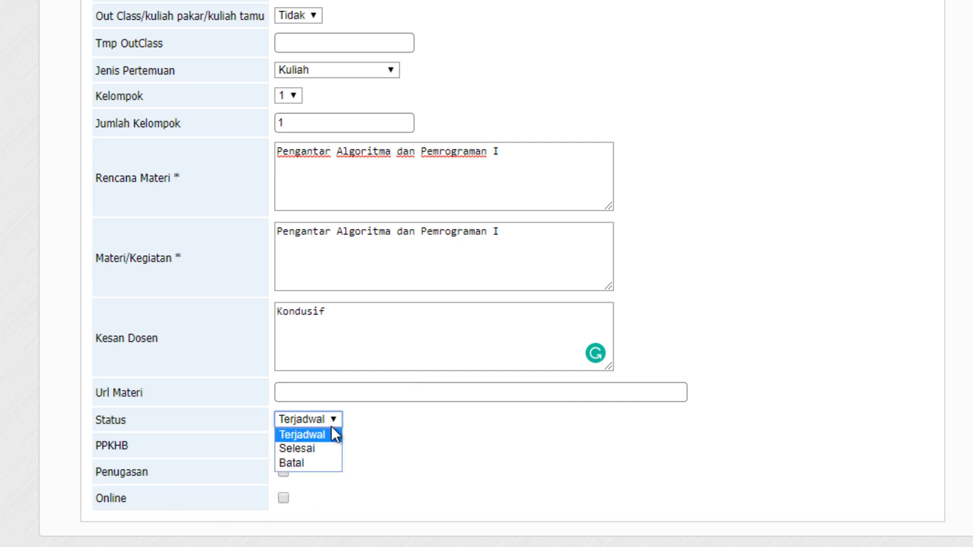
click(327, 443)
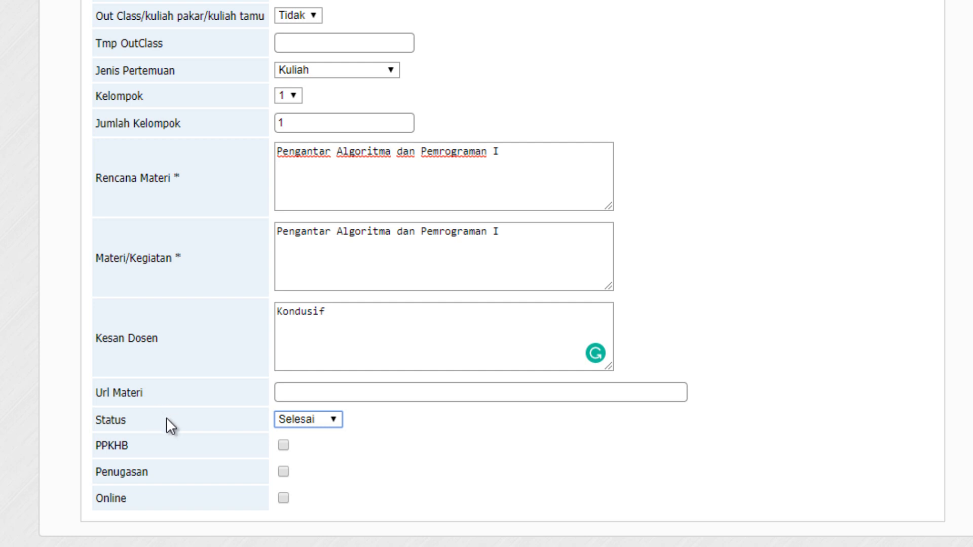
click(315, 419)
click(317, 446)
click(334, 418)
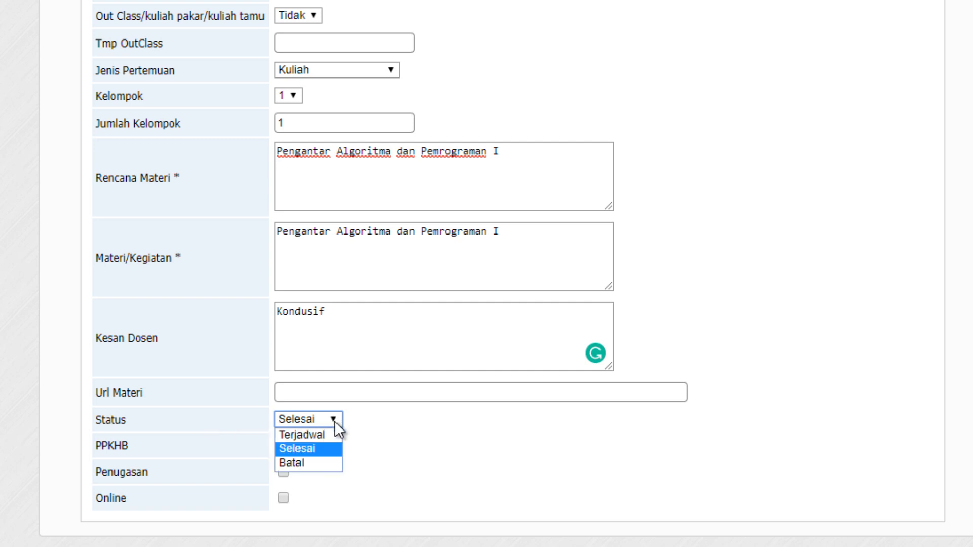
click(334, 434)
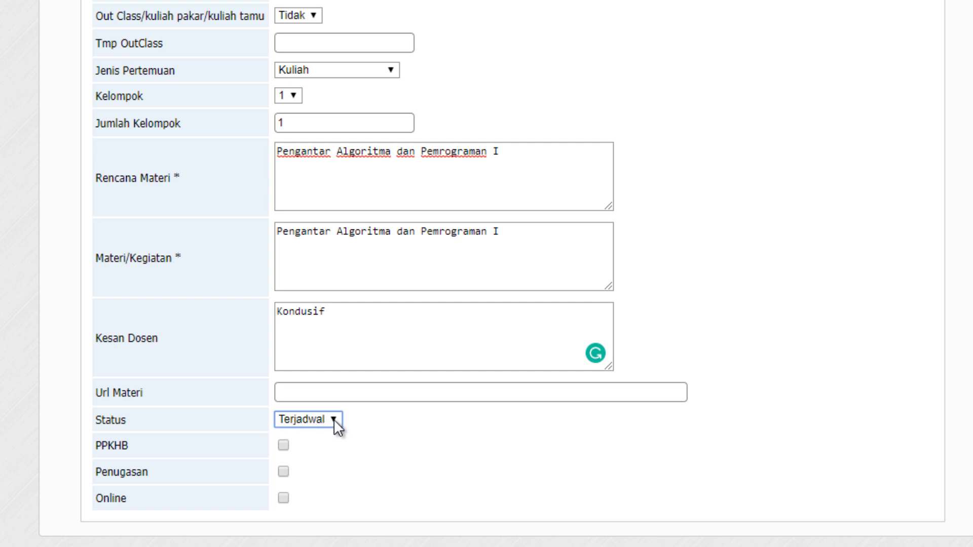
click(334, 419)
click(310, 449)
Save the meeting 1 journal entry and return to the list of lecture journals
scroll(750, 369, up, 12)
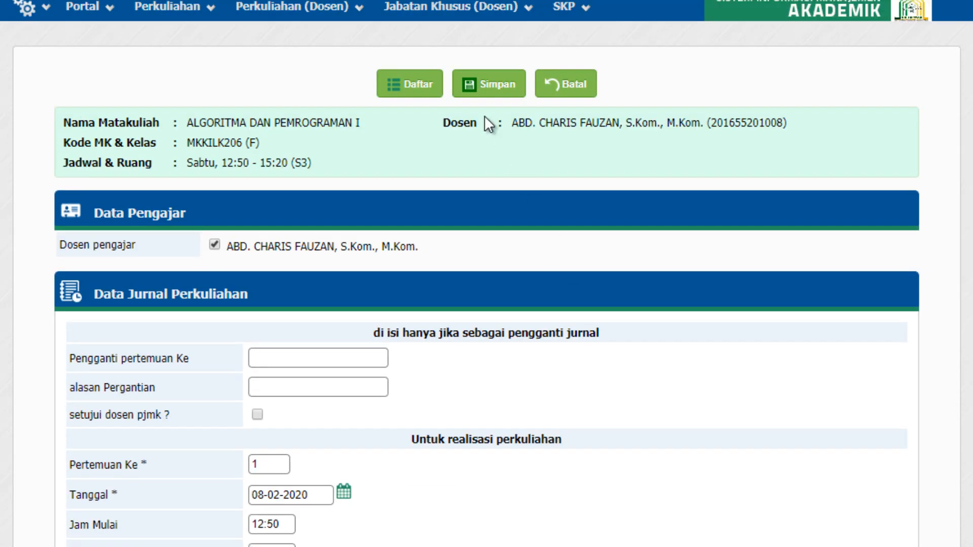
click(462, 93)
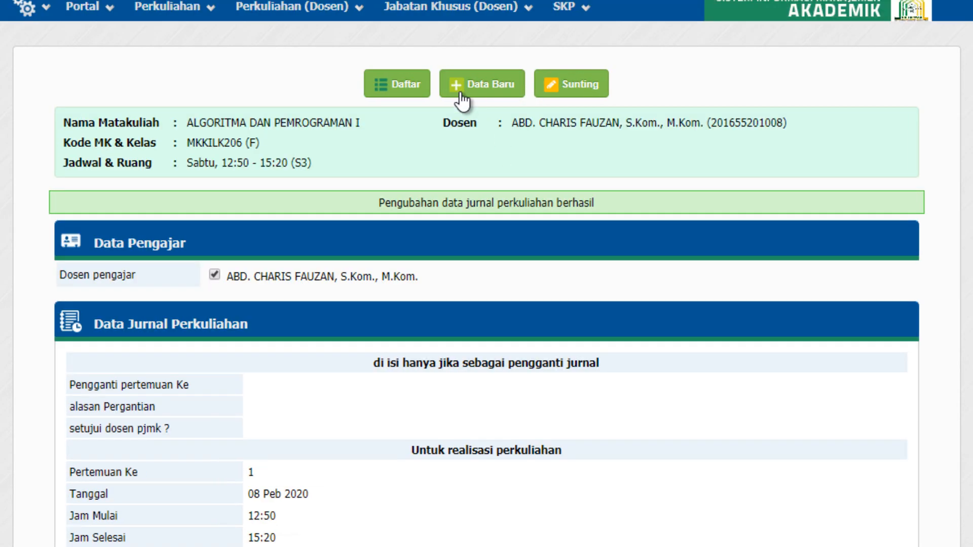
click(393, 86)
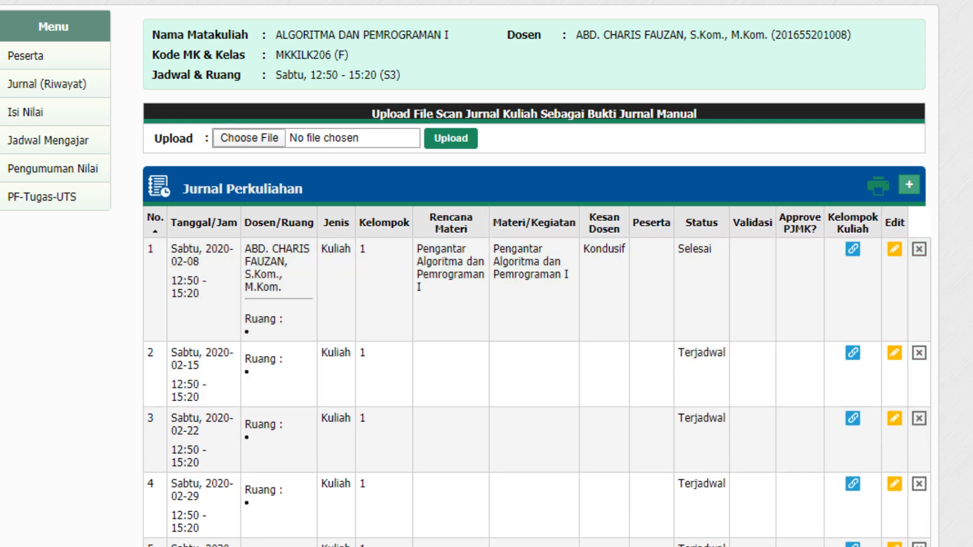
Look through the meetings in the journal list and open the meeting 8 entry for editing
scroll(486, 274, down, 7)
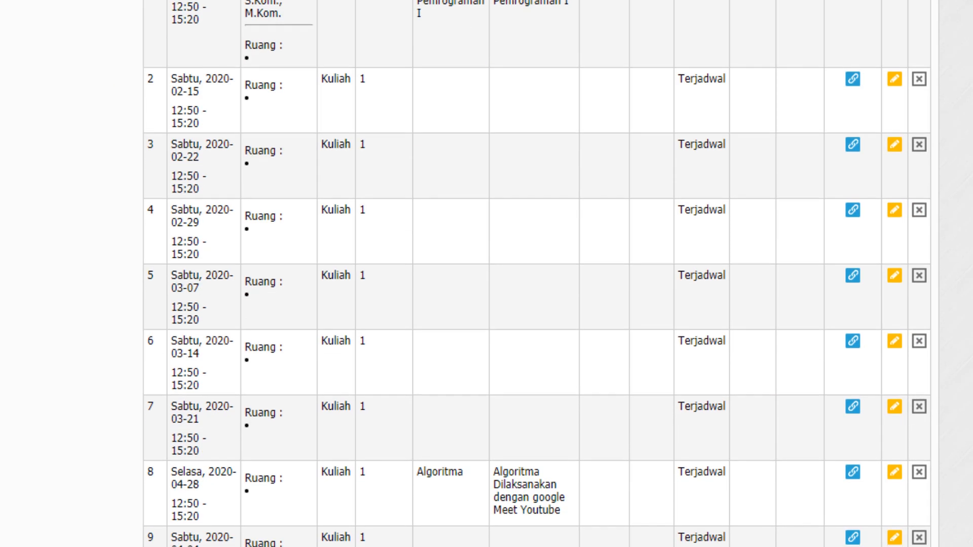
scroll(486, 274, up, 6)
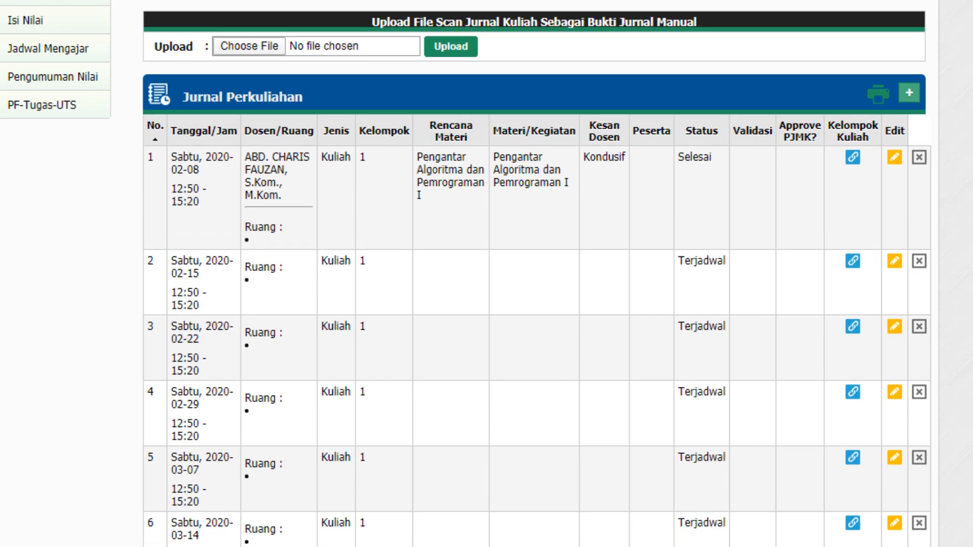
scroll(487, 274, down, 2)
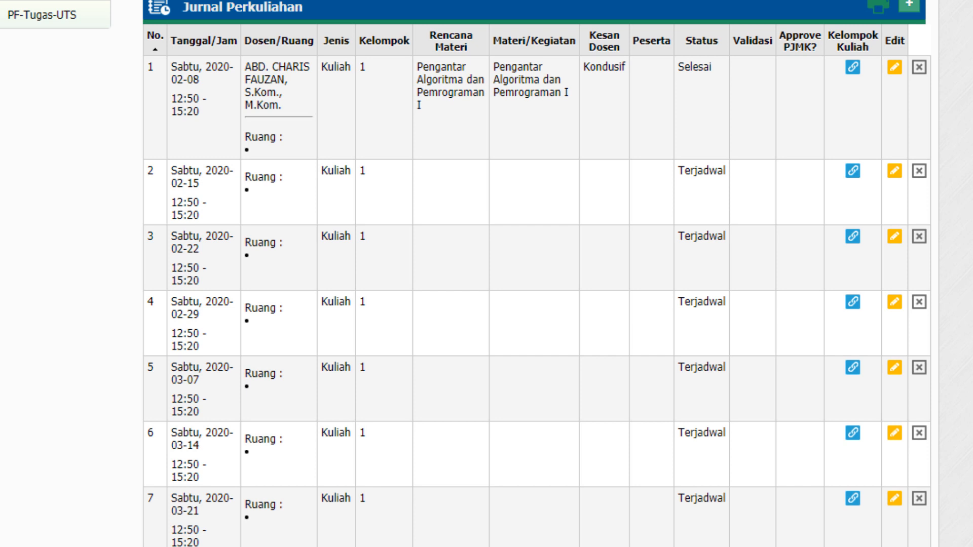
scroll(610, 390, down, 4)
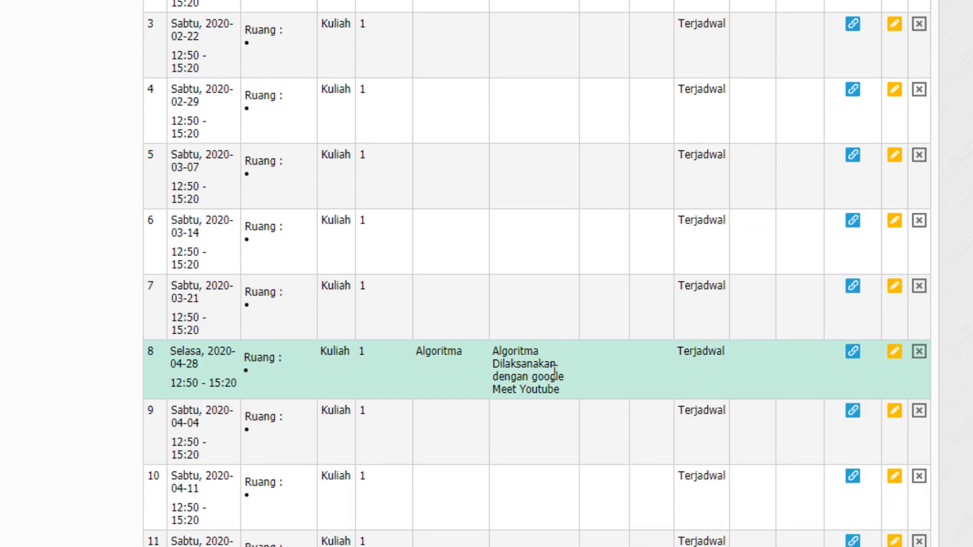
click(895, 352)
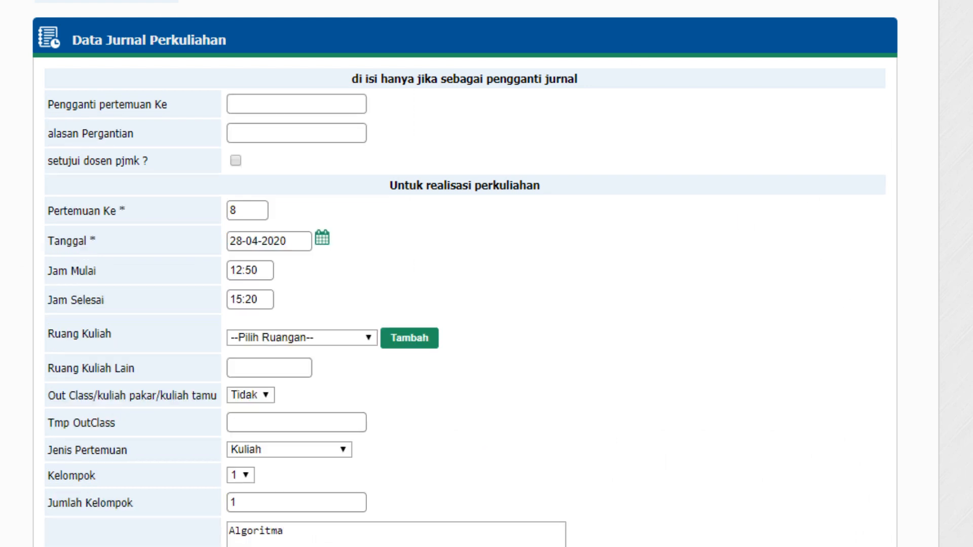
Set the Tanggal of meeting 8 to 06-06-2020 using the calendar
scroll(505, 57, up, 2)
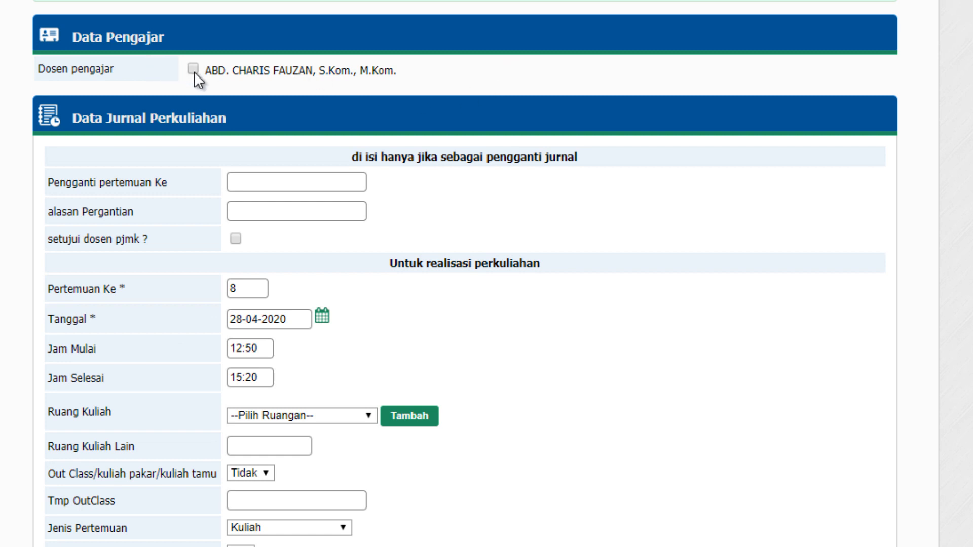
scroll(133, 234, down, 3)
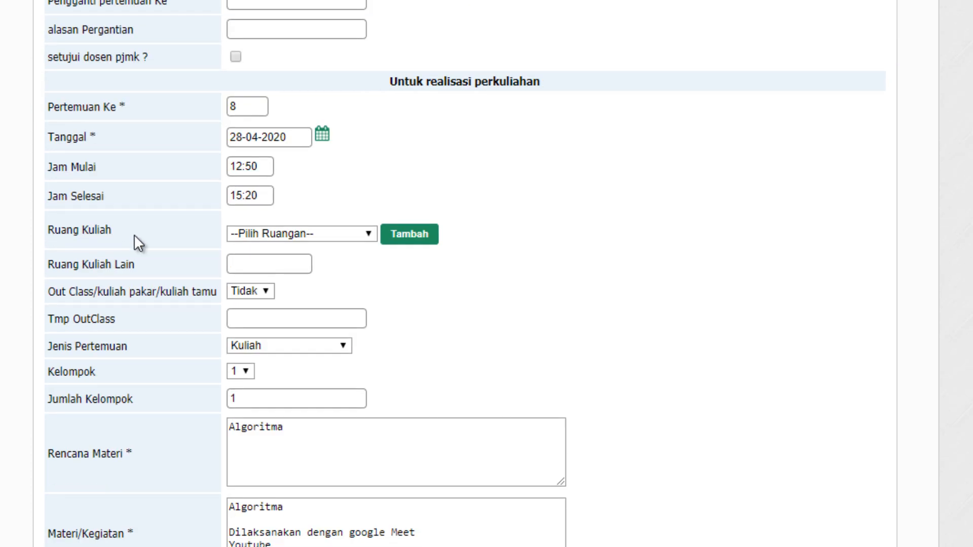
click(250, 105)
click(322, 134)
click(484, 165)
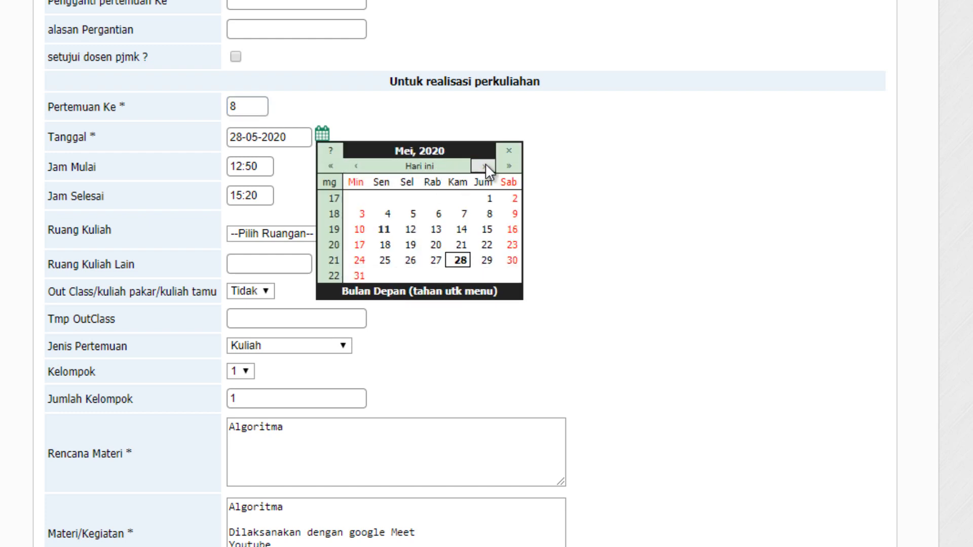
click(485, 166)
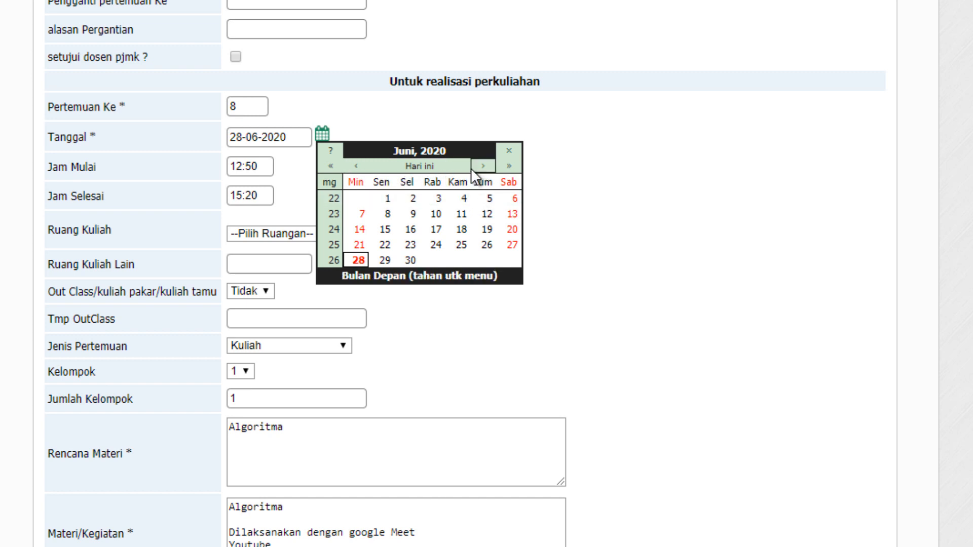
click(509, 198)
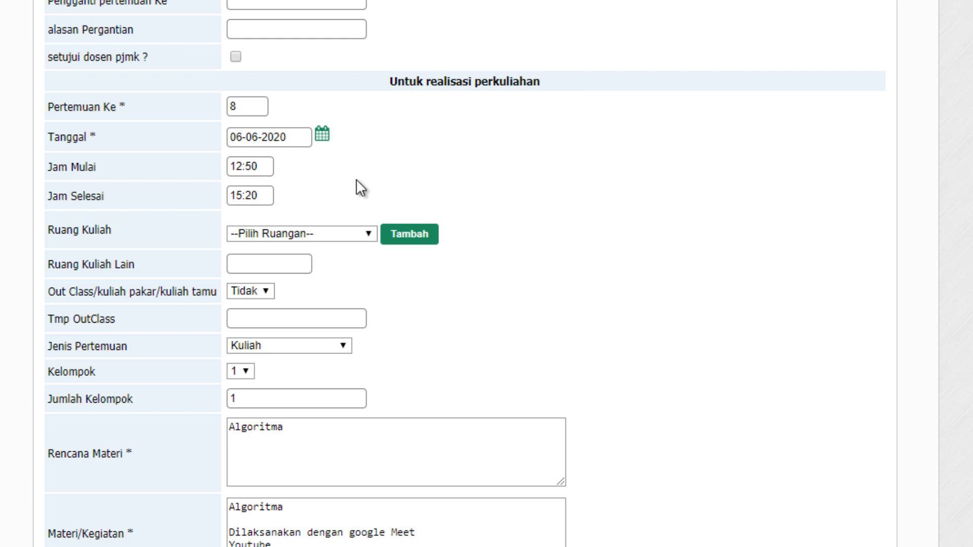
Extend the Rencana Materi text of meeting 8 to "Algoritma dan Pemrograman Lanjutan"
scroll(533, 315, down, 2)
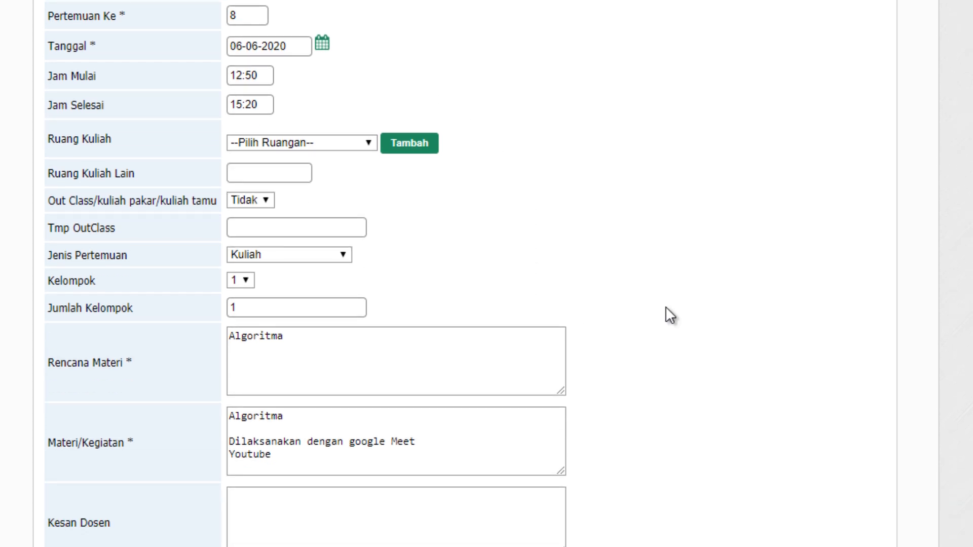
scroll(572, 312, down, 2)
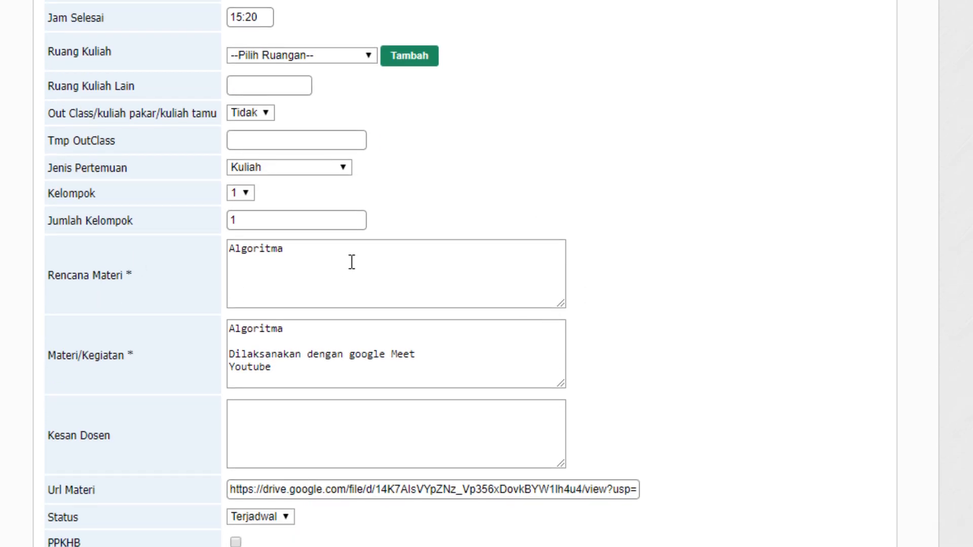
drag(352, 262, 199, 261)
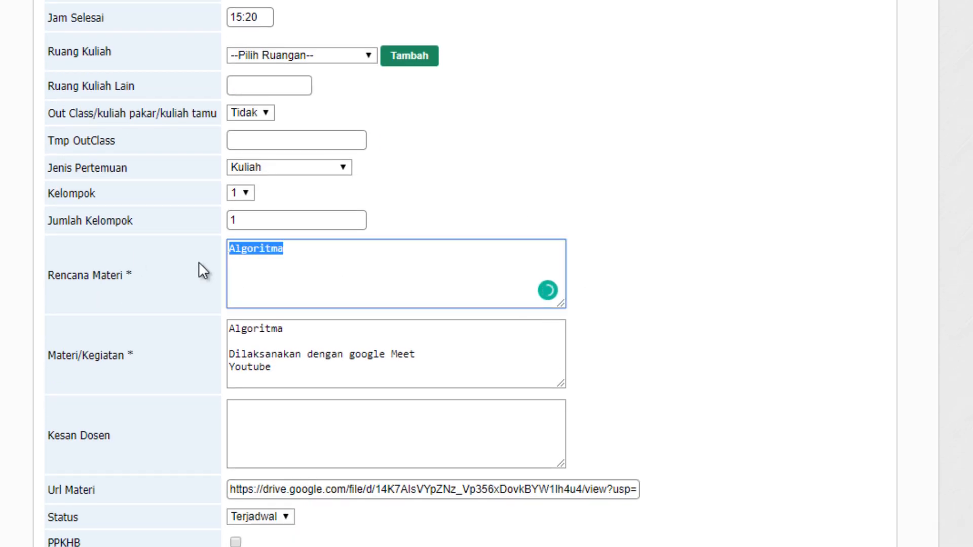
click(328, 256)
text(d)
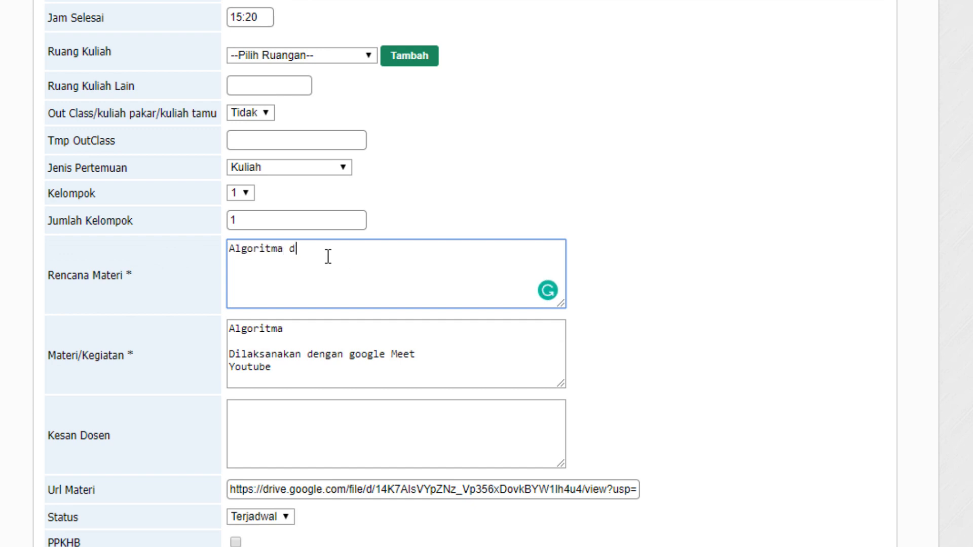
text(an Pemrogra)
key(BackSpace)
key(BackSpace)
text(raman )
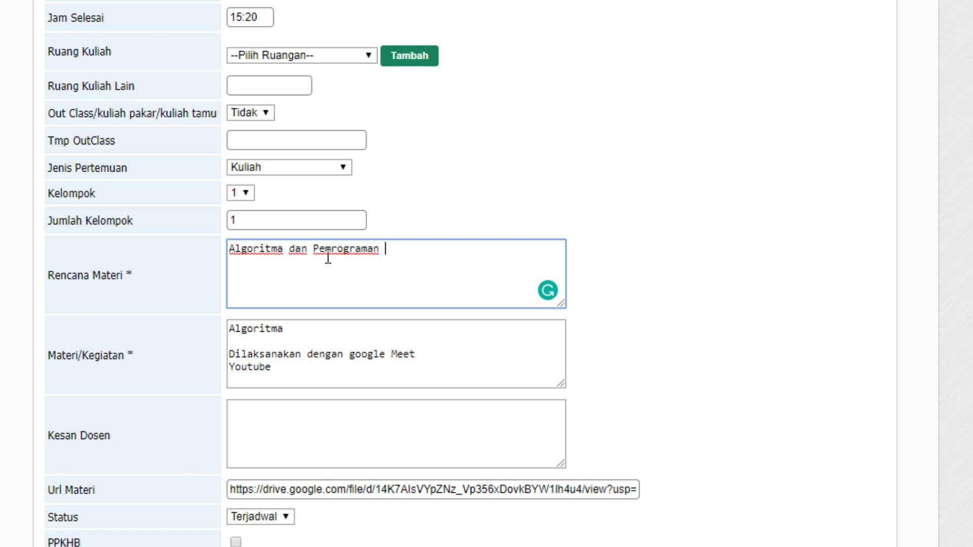
text(Lanjutan)
Replace the whole Materi/Kegiatan text with a copy of the Rencana Materi, "Algoritma dan Pemrograman Lanjutan"
drag(462, 248, 221, 257)
key(ctrl+c)
drag(311, 333, 208, 330)
key(ctrl+v)
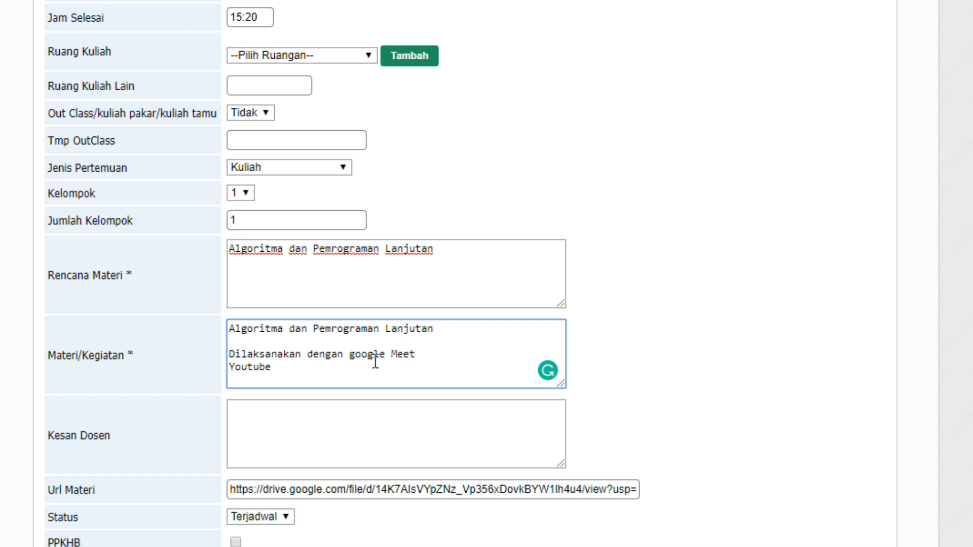
drag(331, 374, 230, 335)
key(BackSpace)
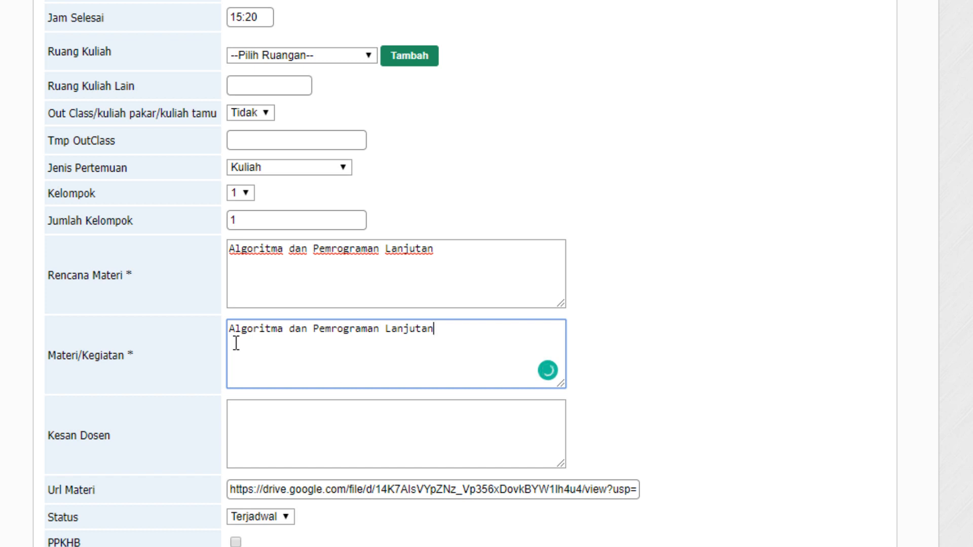
text(||)
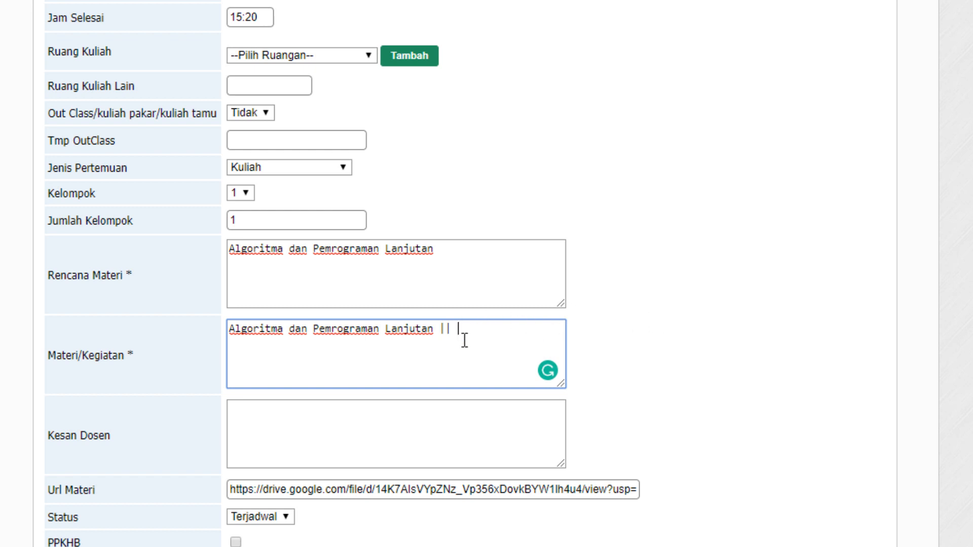
text(Asinkron Youtube ||)
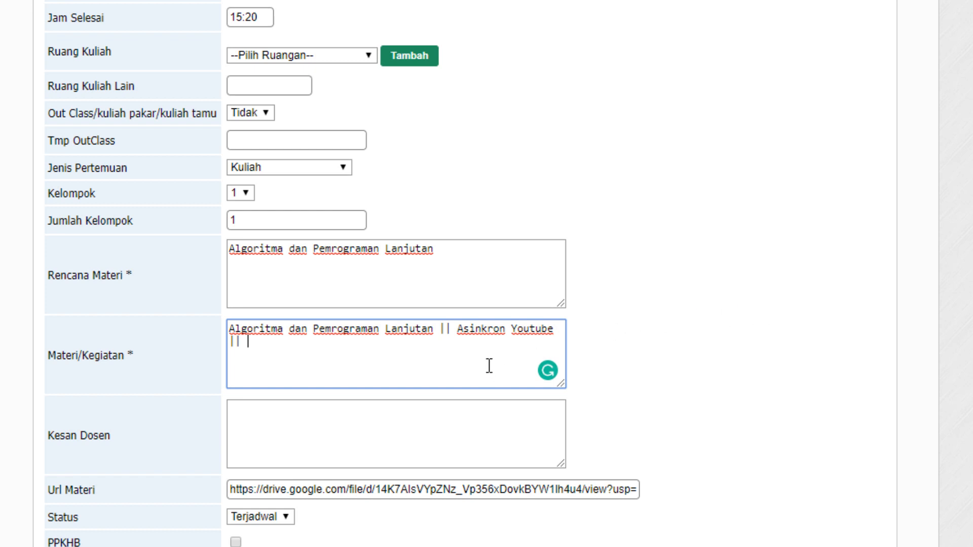
text(www.youtube.com/)
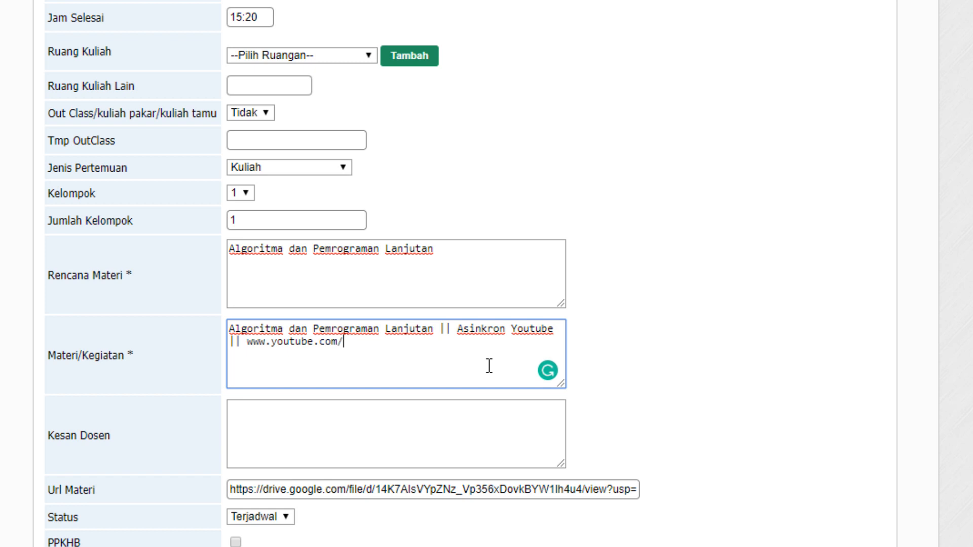
text(abcde)
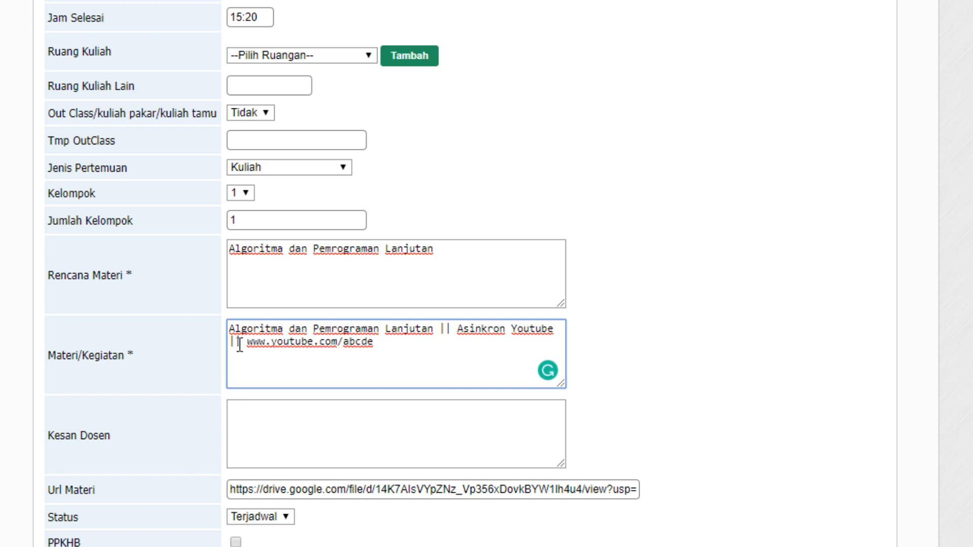
drag(243, 350, 384, 348)
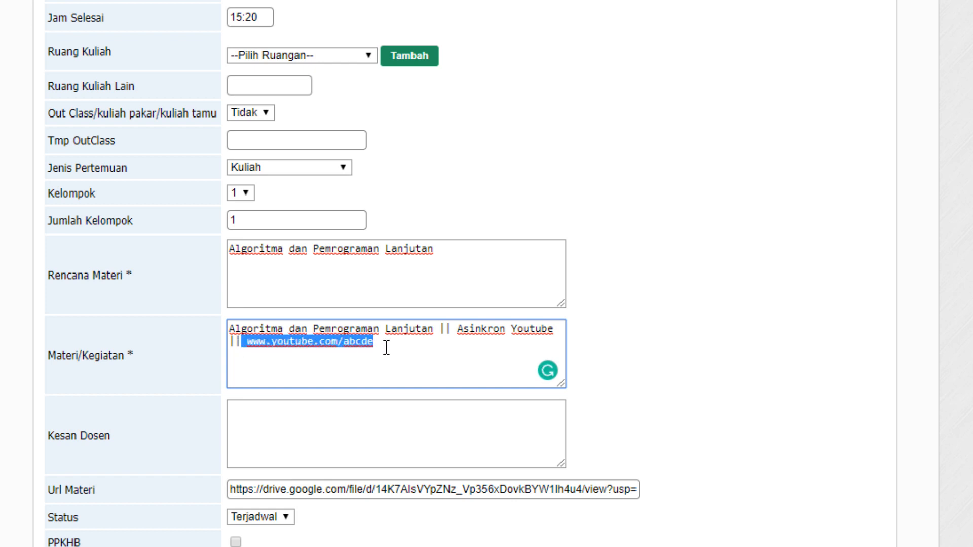
click(689, 348)
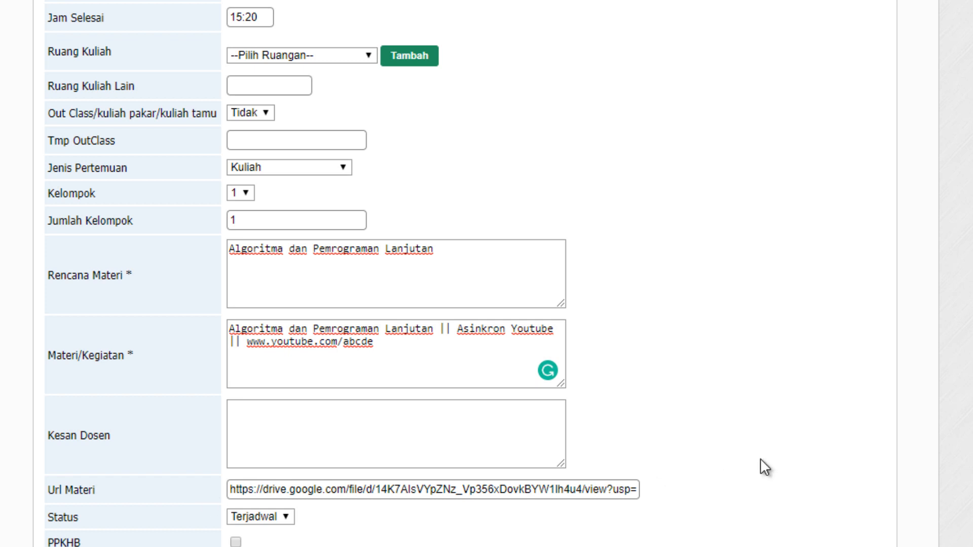
scroll(758, 461, up, 5)
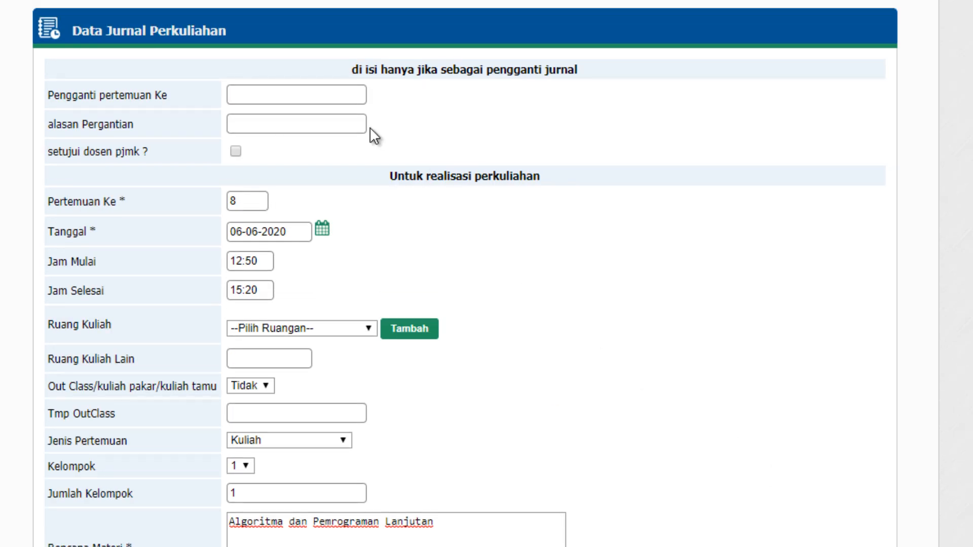
Check the meeting 8 form down to Url Materi, keep its Status as Terjadwal, and save the journal entry
scroll(691, 406, down, 2)
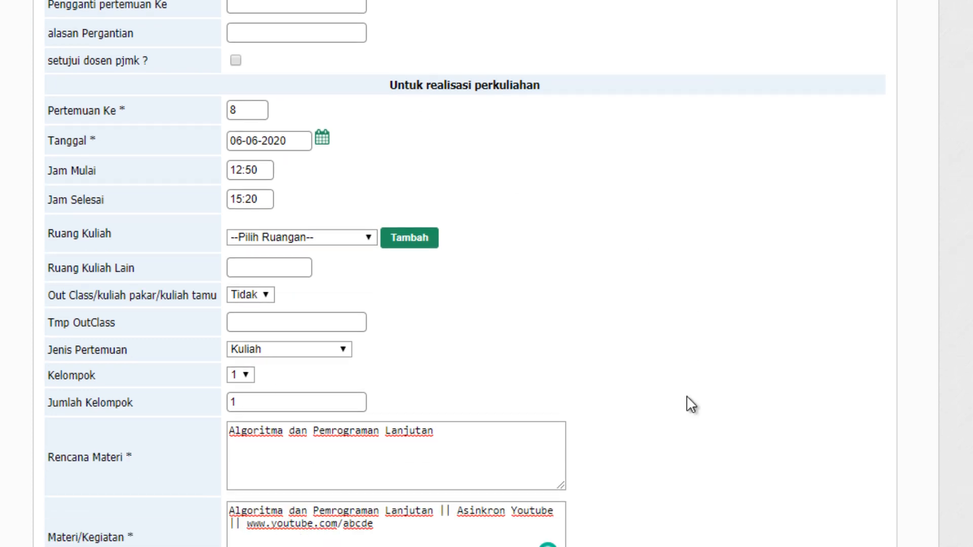
scroll(692, 410, down, 3)
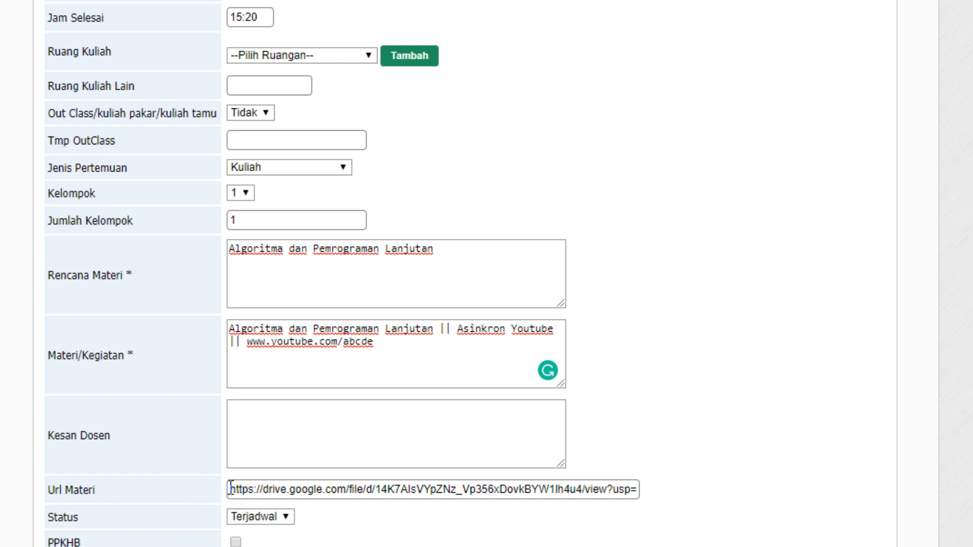
drag(229, 490, 663, 491)
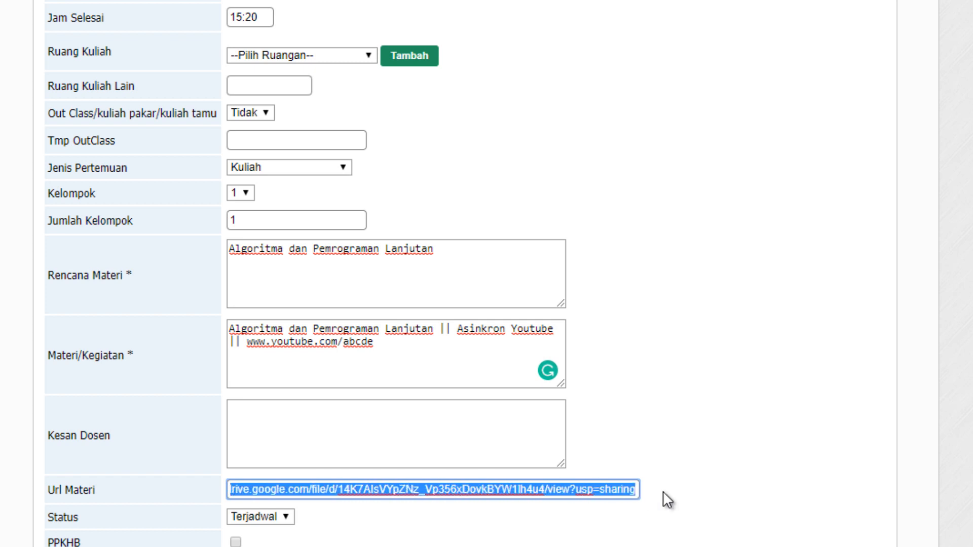
click(663, 491)
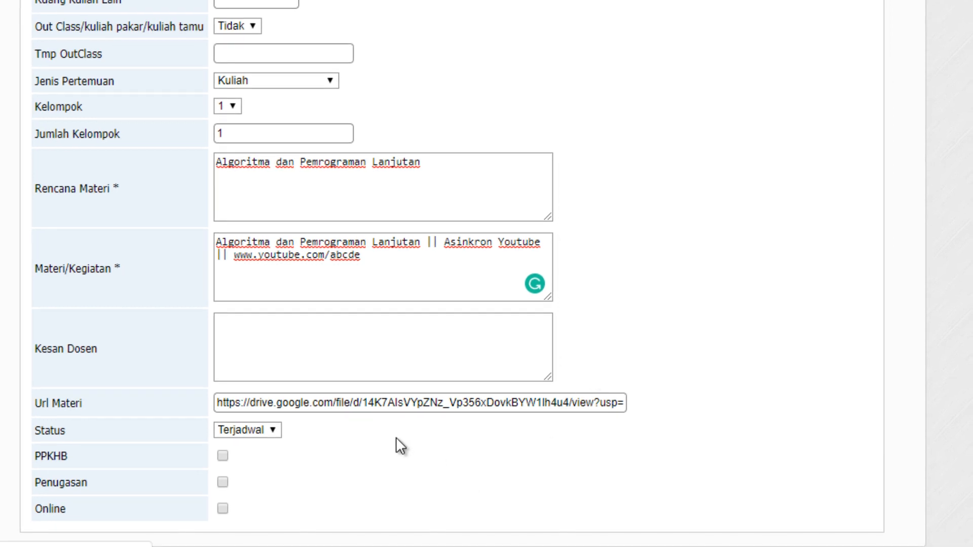
click(269, 431)
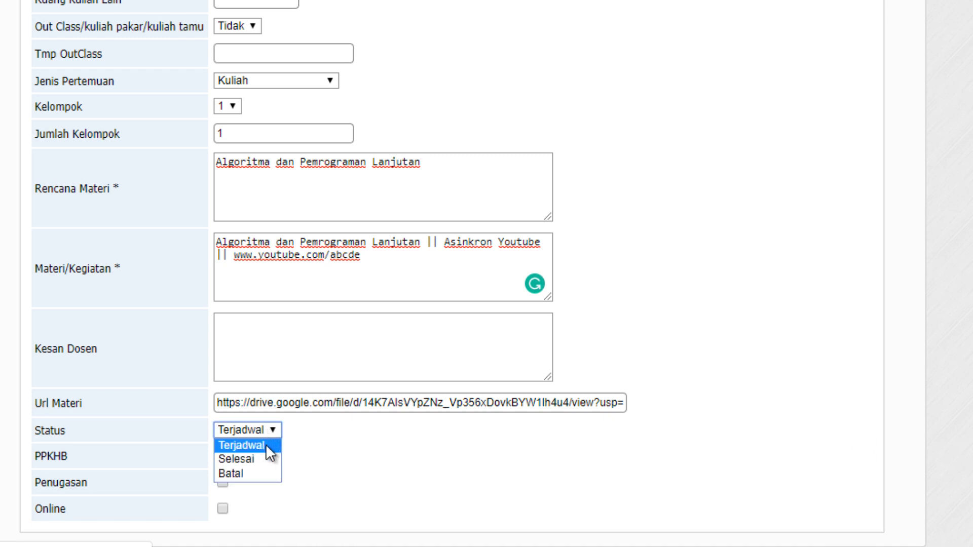
click(281, 446)
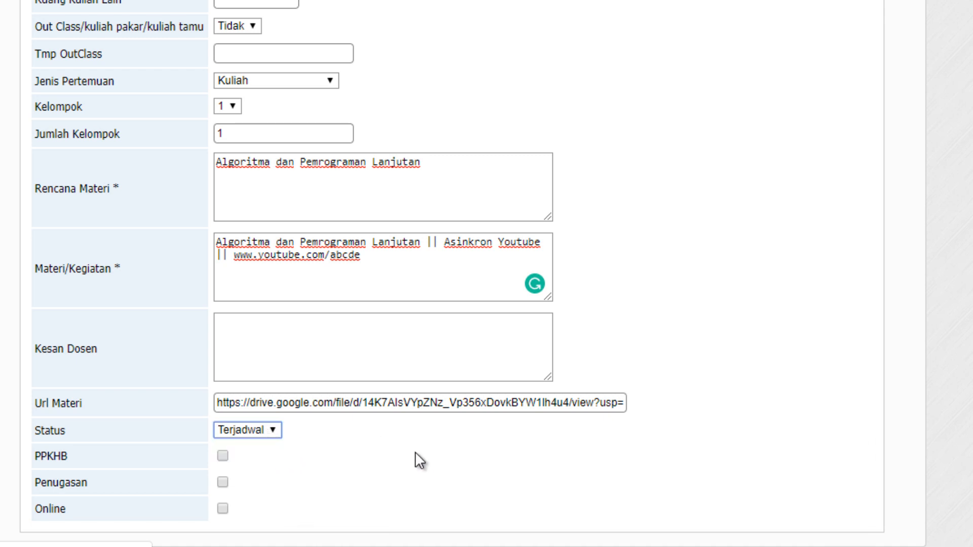
scroll(415, 452, up, 7)
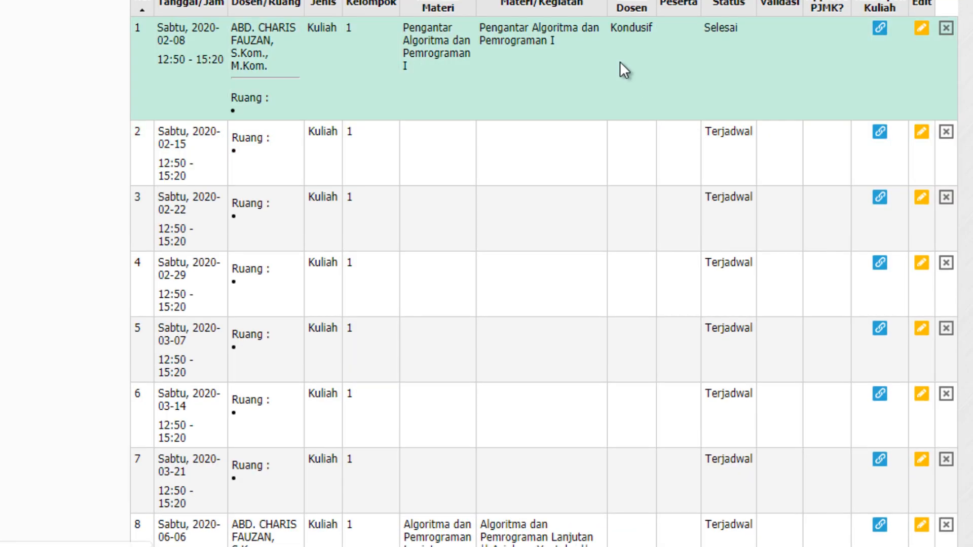
scroll(571, 235, down, 4)
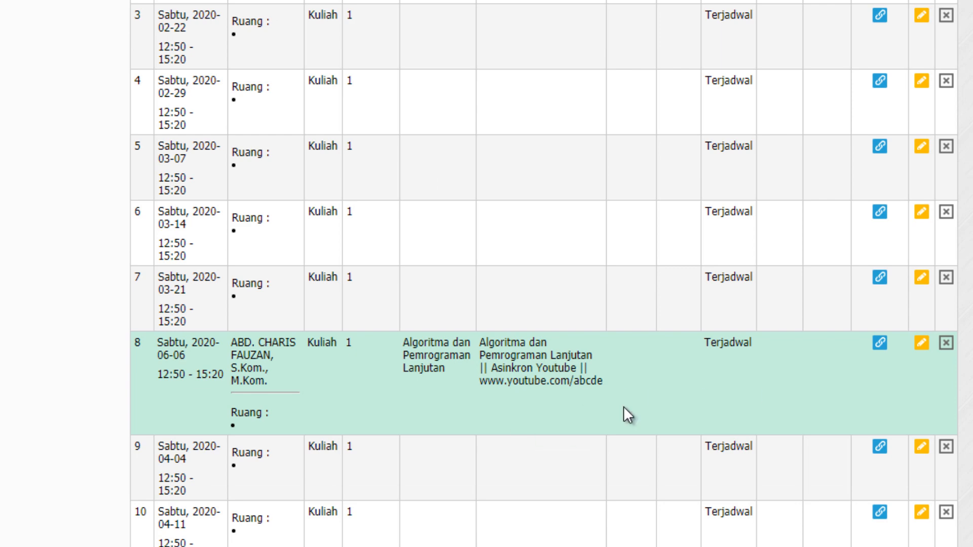
scroll(572, 403, down, 3)
scroll(613, 284, down, 2)
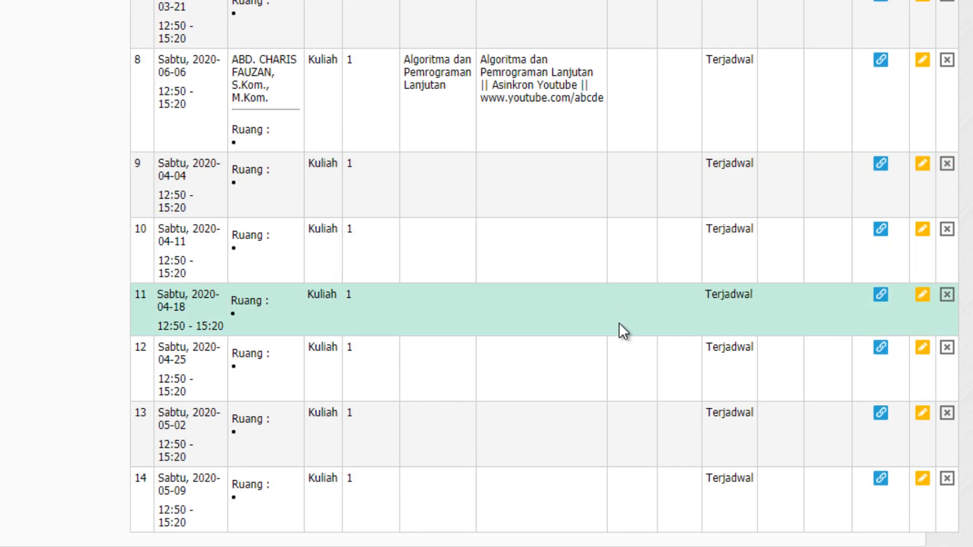
scroll(623, 133, up, 2)
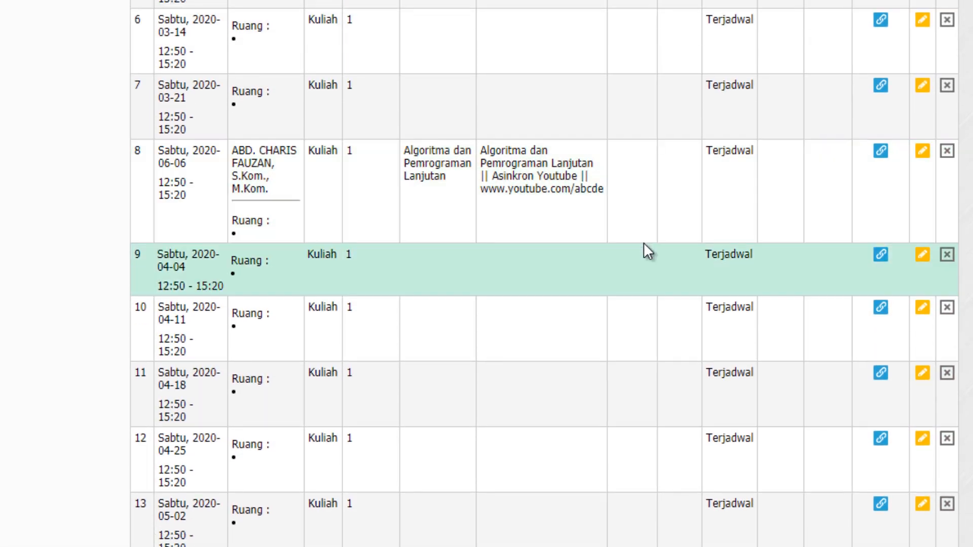
scroll(642, 245, up, 2)
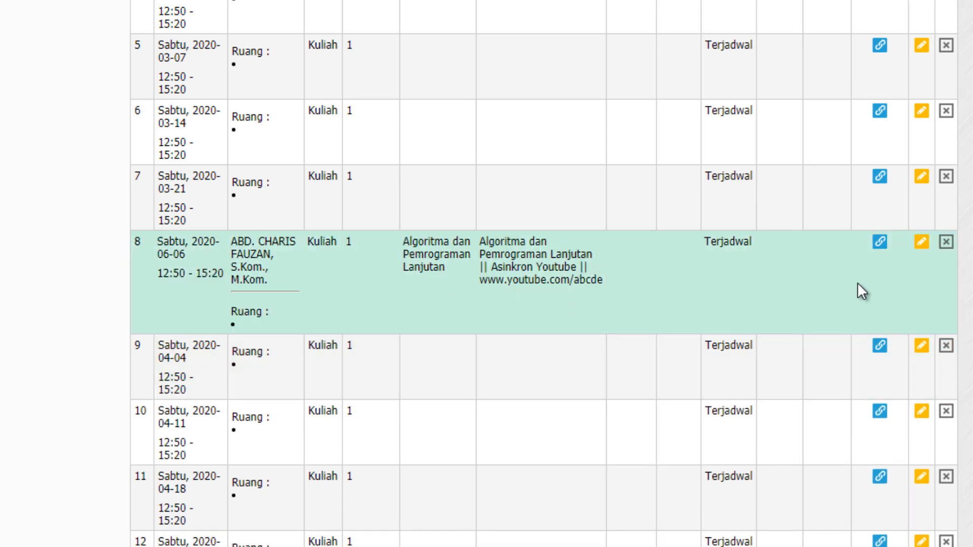
click(922, 244)
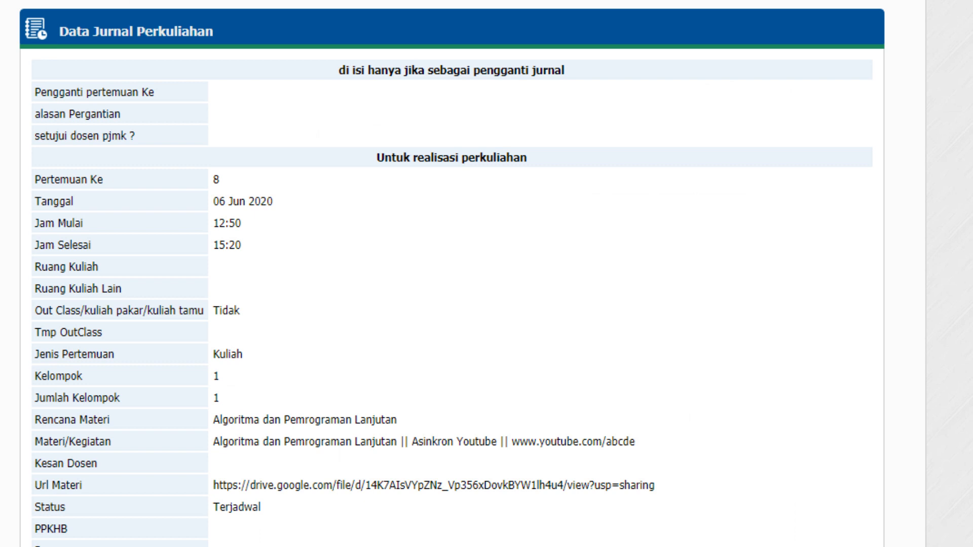
scroll(400, 284, down, 6)
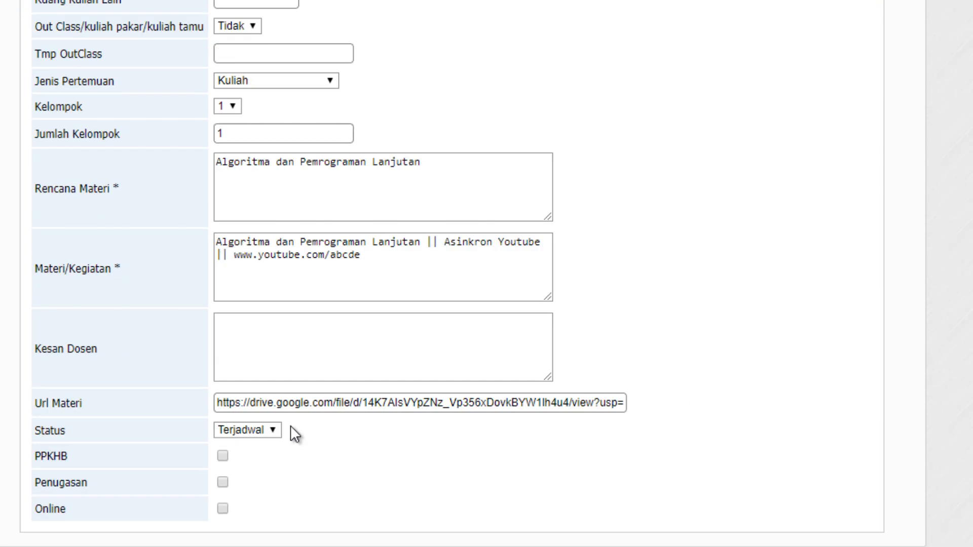
click(408, 261)
drag(473, 239, 500, 238)
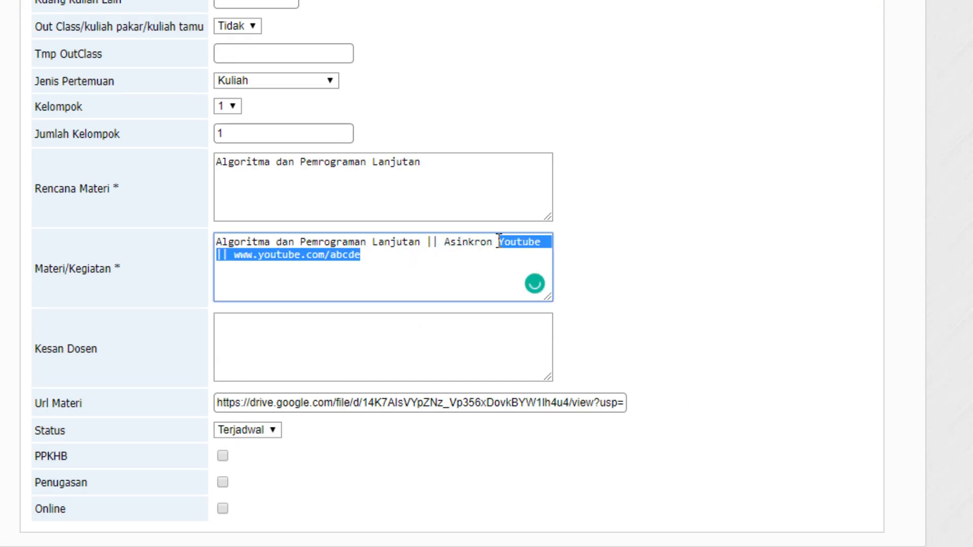
key(BackSpace)
Change "Asinkron" to "Sinkron" in Materi/Kegiatan, append "Google Meet", and save the meeting 8 journal
click(449, 243)
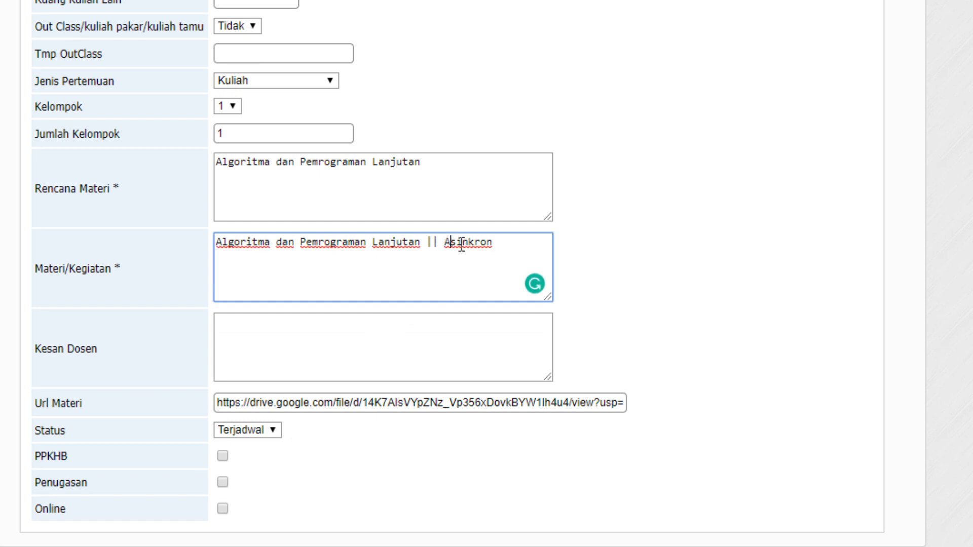
click(457, 243)
key(BackSpace)
key(BackSpace)
text(S)
click(502, 246)
text(Google Meet)
scroll(576, 158, up, 7)
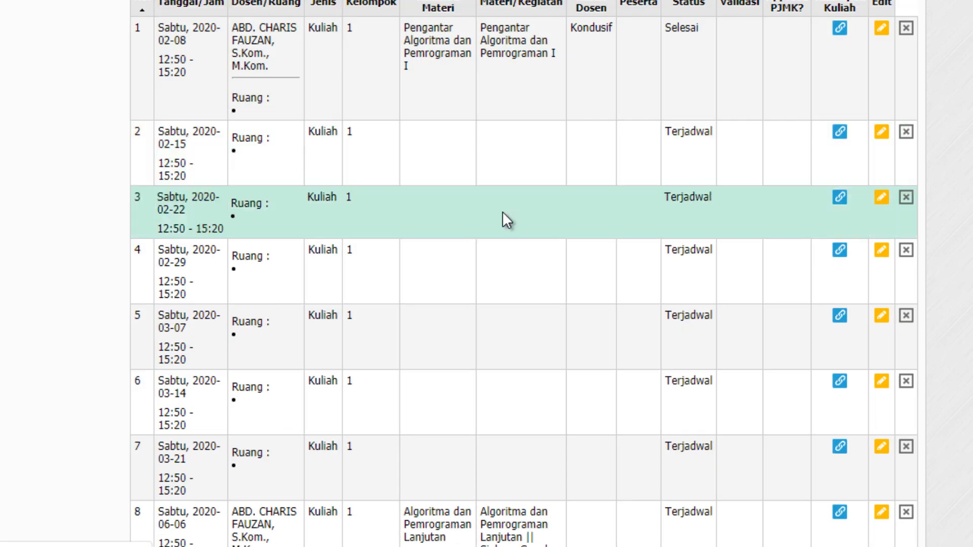
Check the meeting 8 row, then go to the Mengajar Kelas list and open the journal of Algoritma dan Pemrograman I class A
scroll(505, 219, down, 3)
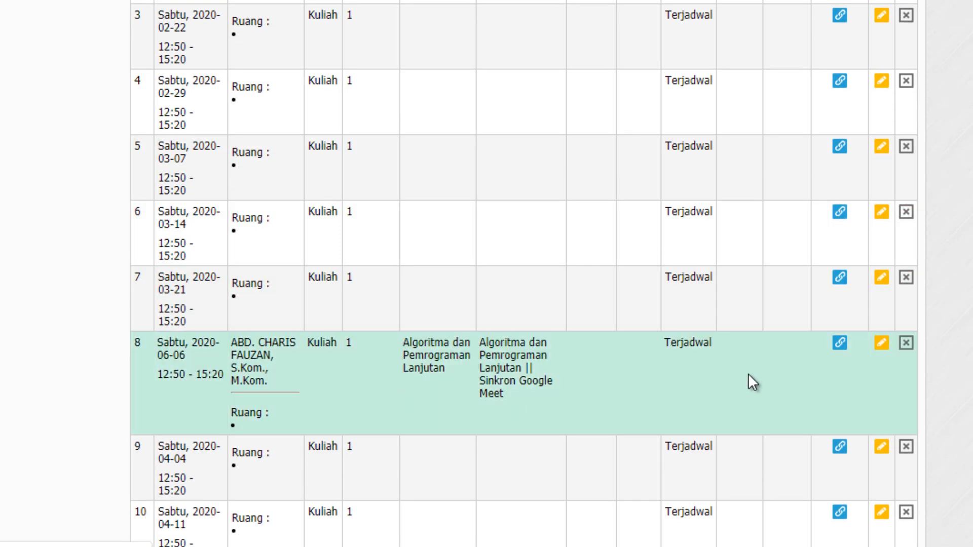
scroll(748, 383, down, 4)
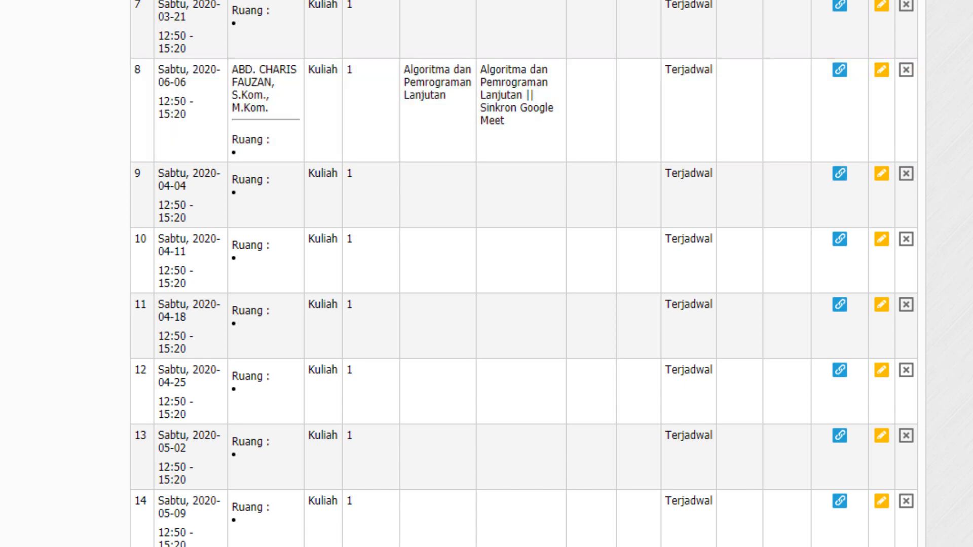
drag(971, 127, 971, 2)
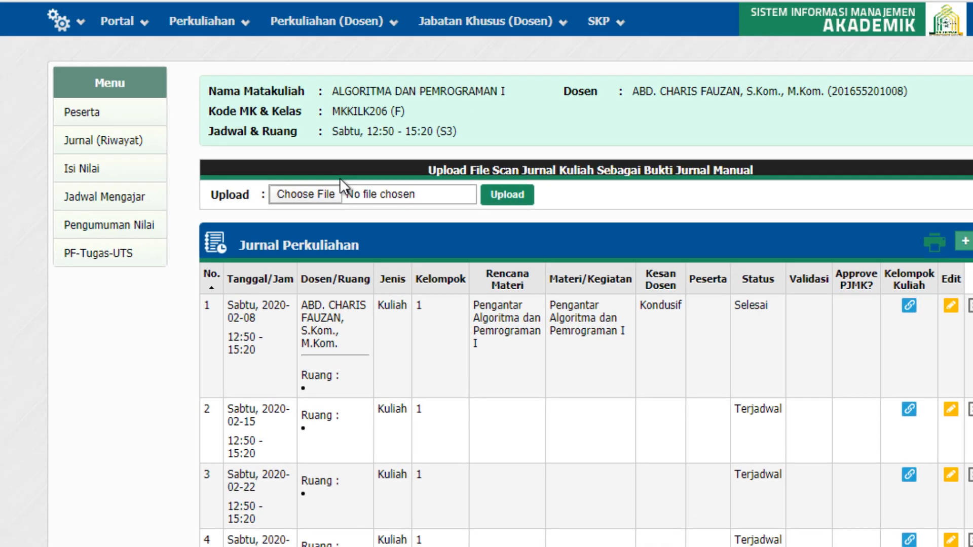
click(311, 31)
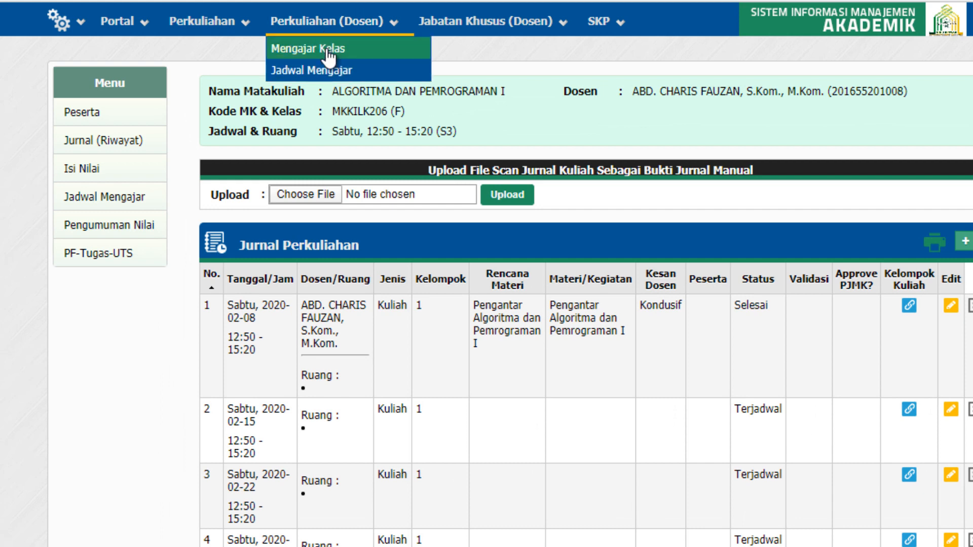
click(294, 43)
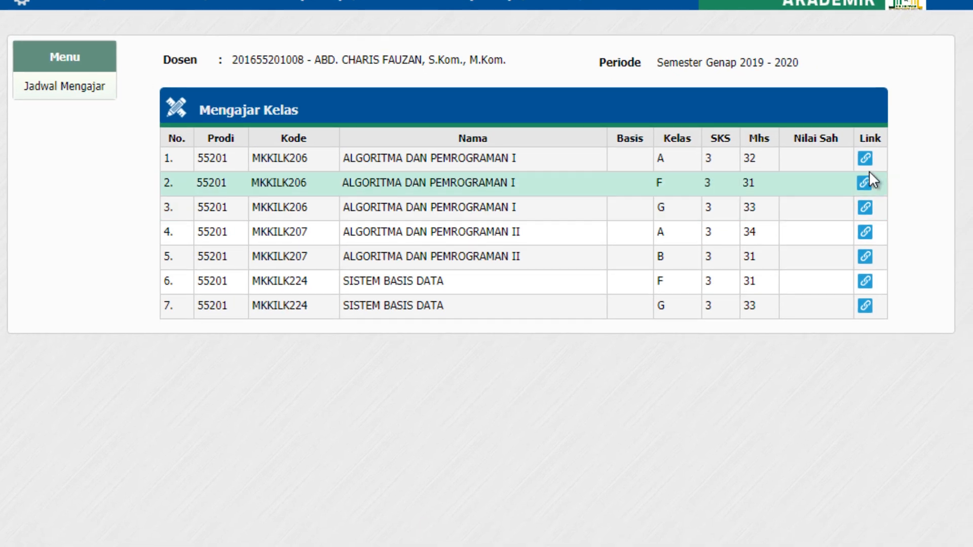
click(894, 174)
click(913, 177)
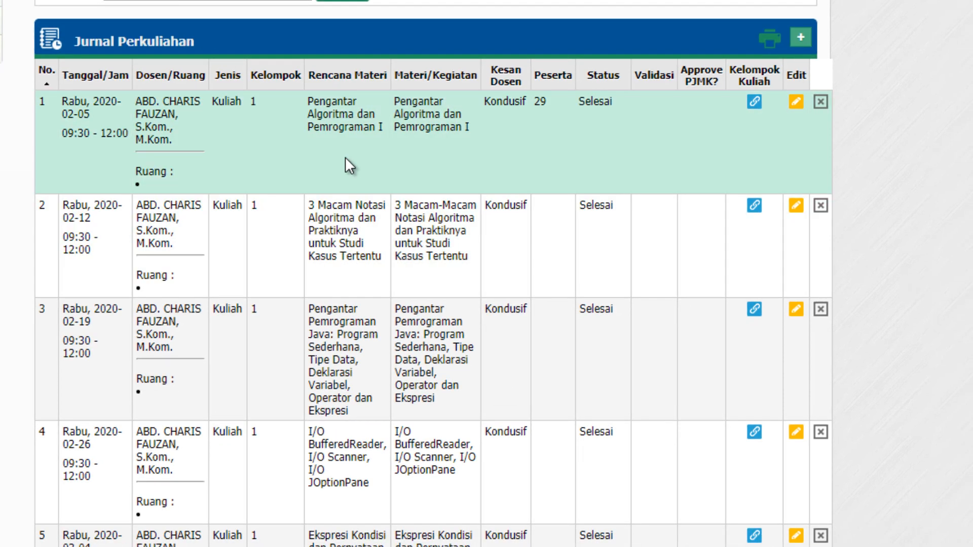
Look through the class A lecture journal from meeting 1 to 14 and check its course details
scroll(957, 307, down, 2)
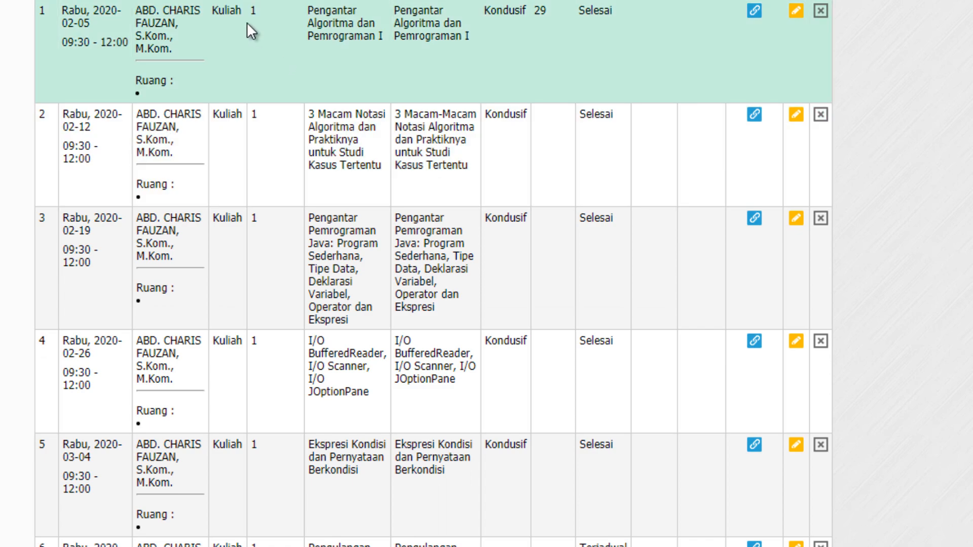
scroll(247, 22, down, 5)
scroll(19, 209, down, 12)
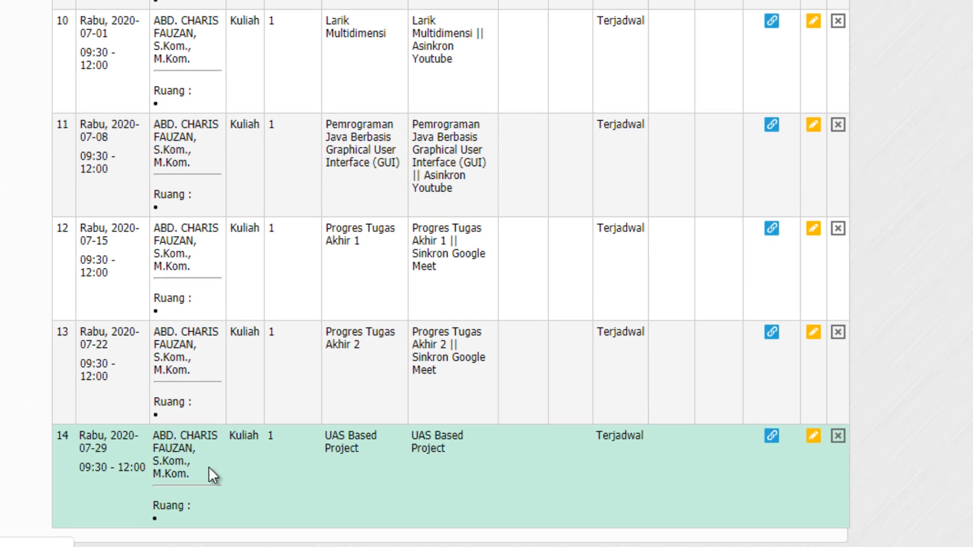
scroll(364, 102, up, 17)
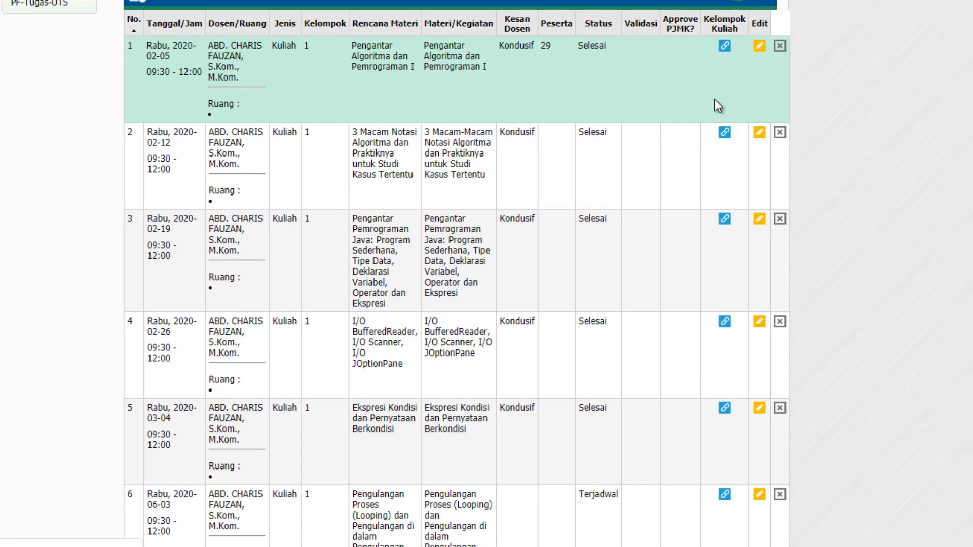
scroll(714, 99, down, 1)
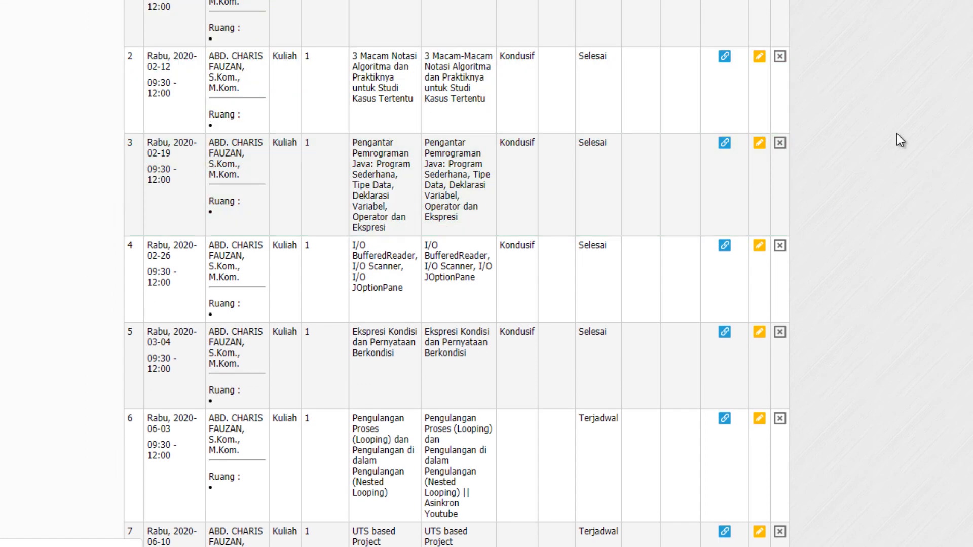
scroll(884, 142, up, 3)
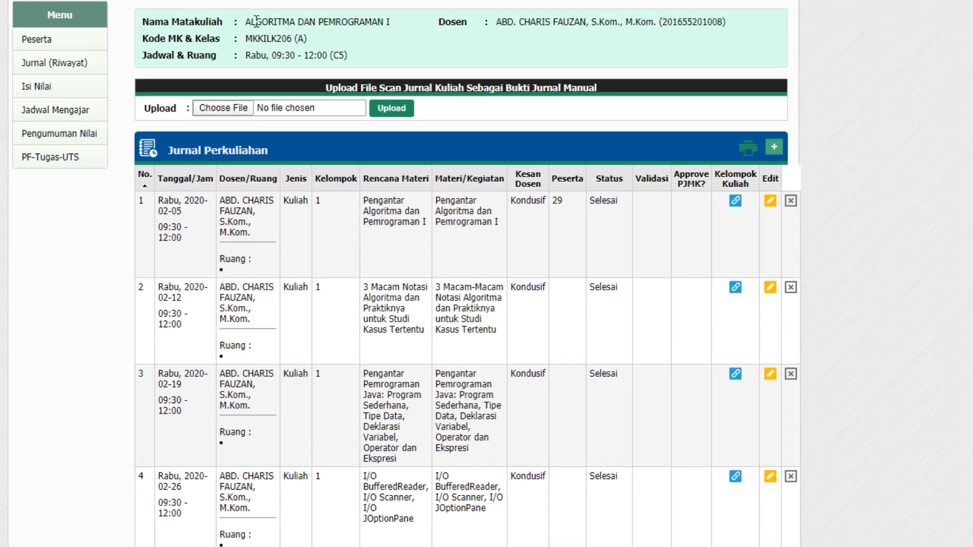
Examine the dates, Materi/Kegiatan wording and Status of the class A meetings, comparing the offline meetings with the online ones from meeting 6 onward
scroll(72, 323, down, 3)
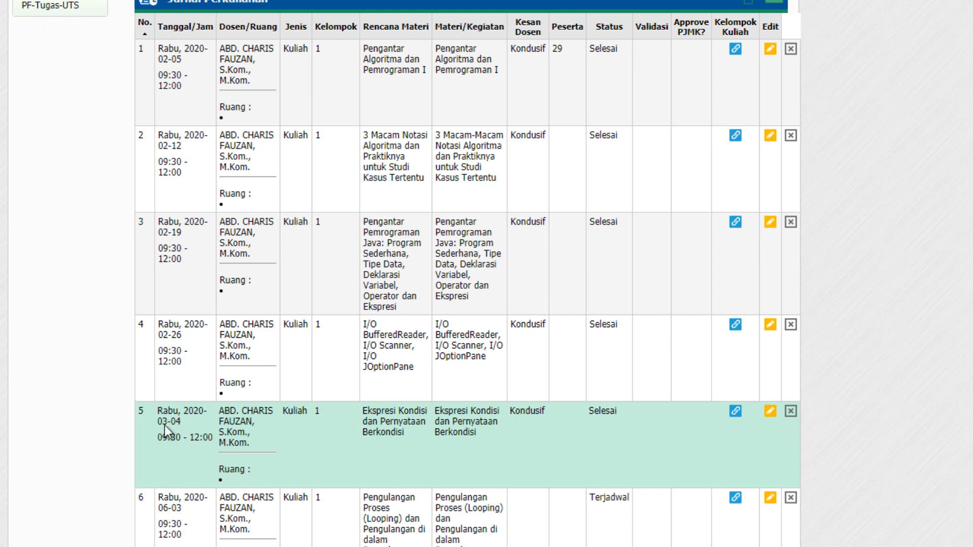
scroll(165, 430, down, 2)
scroll(46, 425, down, 3)
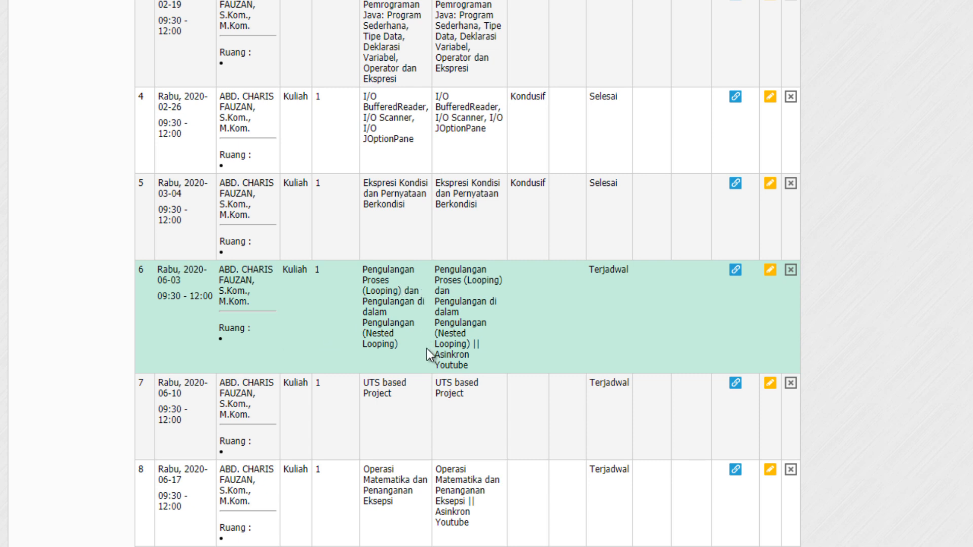
drag(469, 367, 436, 356)
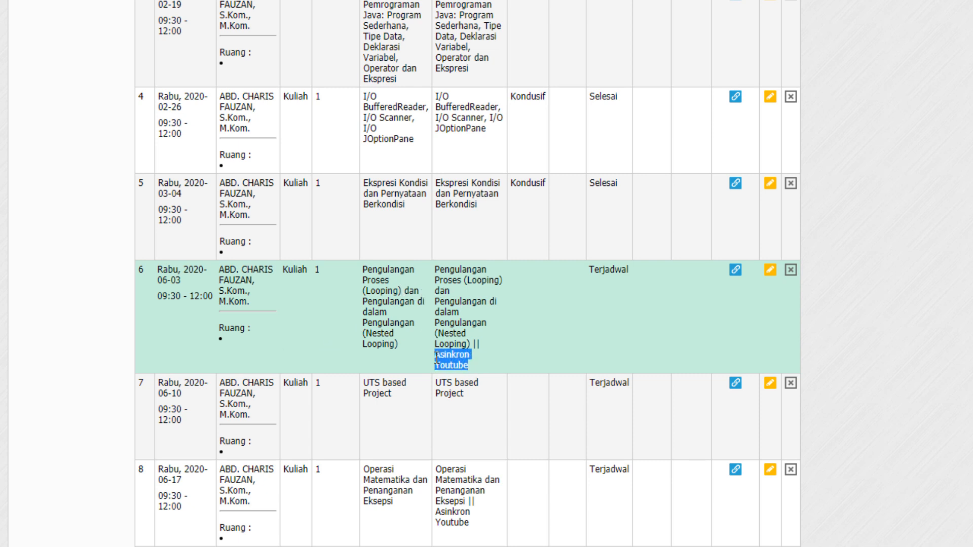
click(477, 369)
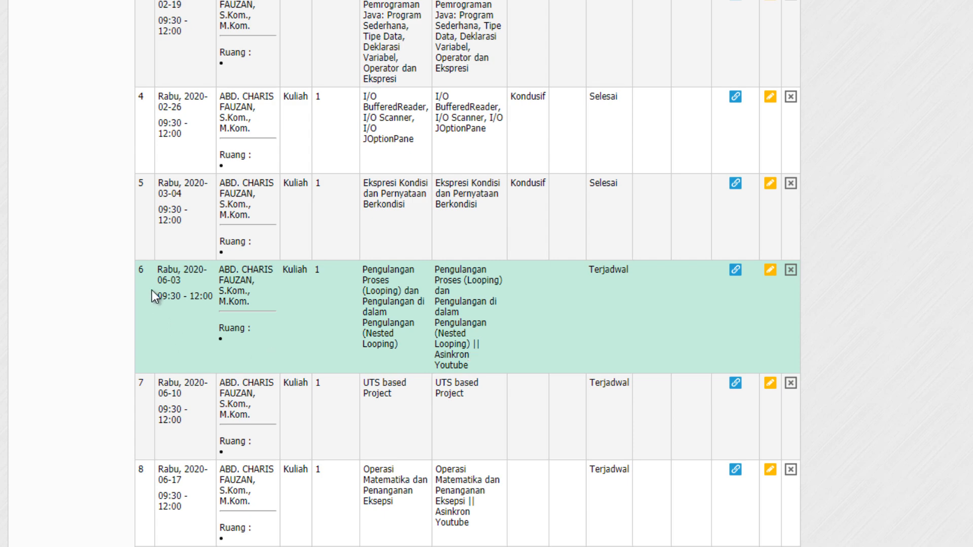
scroll(137, 324, down, 9)
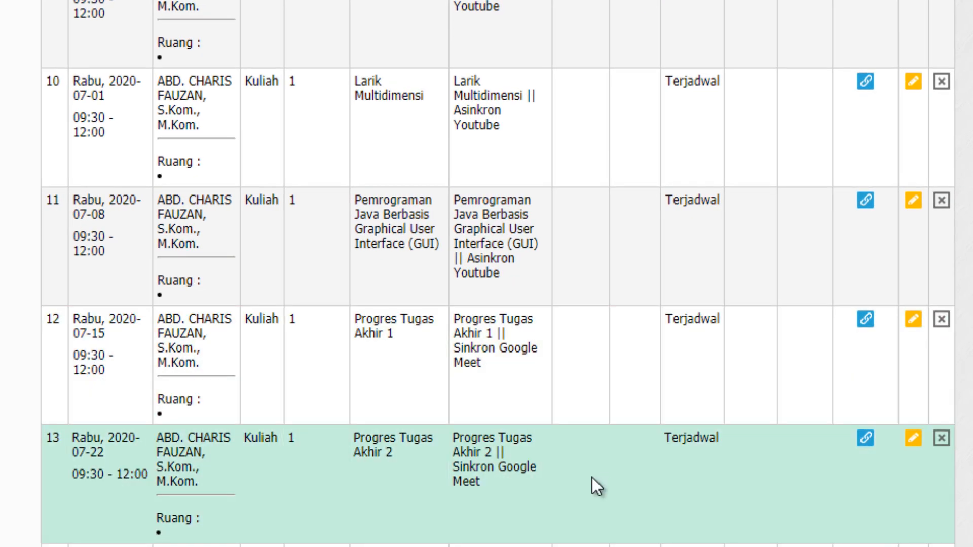
scroll(592, 477, up, 1)
scroll(592, 478, down, 1)
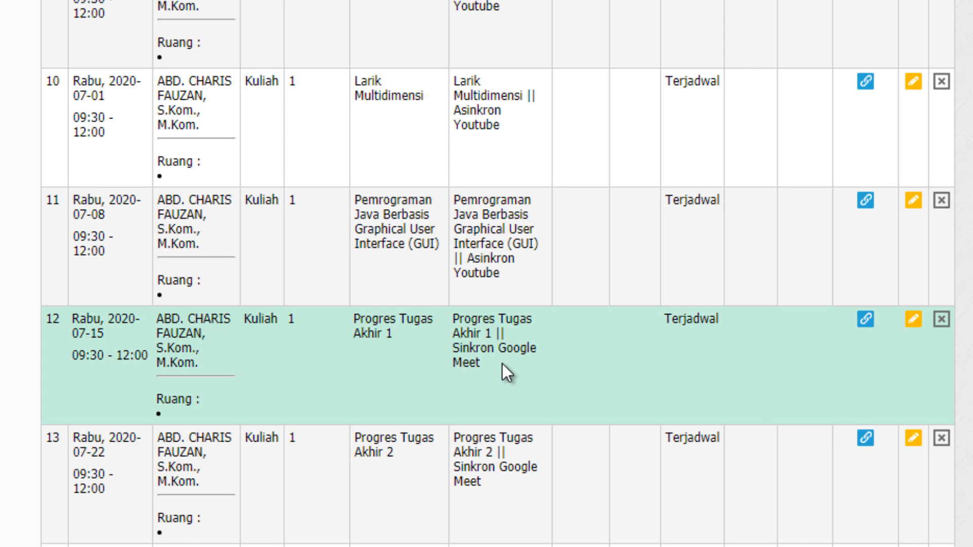
scroll(497, 379, up, 10)
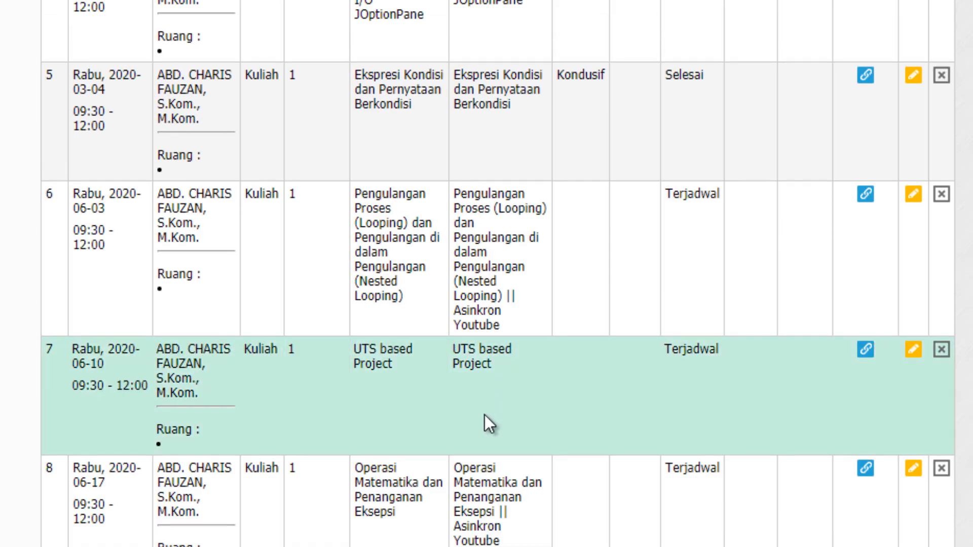
scroll(485, 415, down, 2)
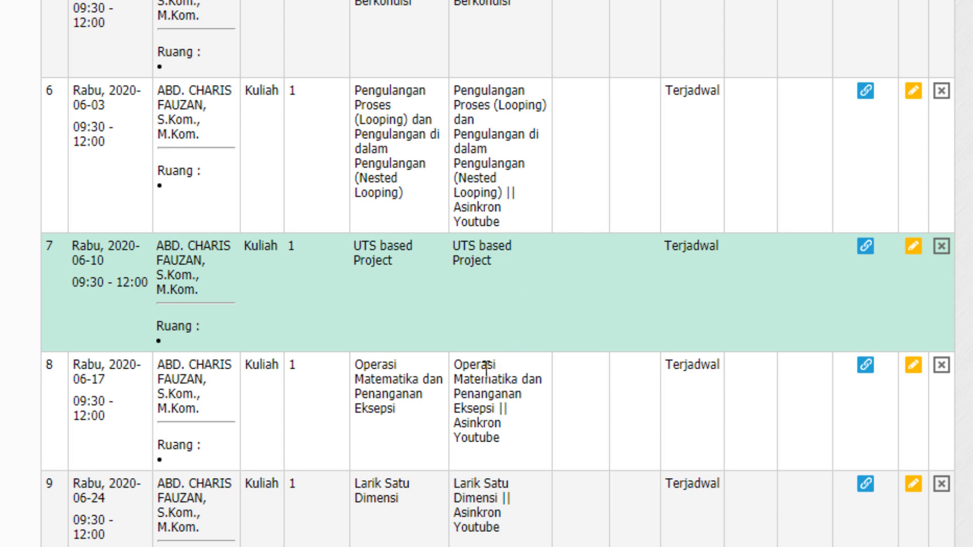
scroll(512, 435, down, 4)
scroll(512, 443, down, 5)
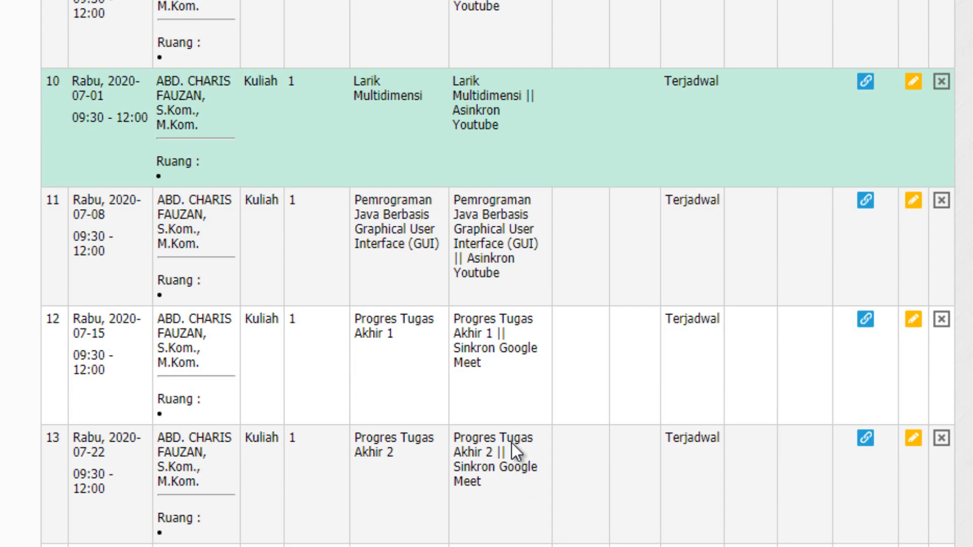